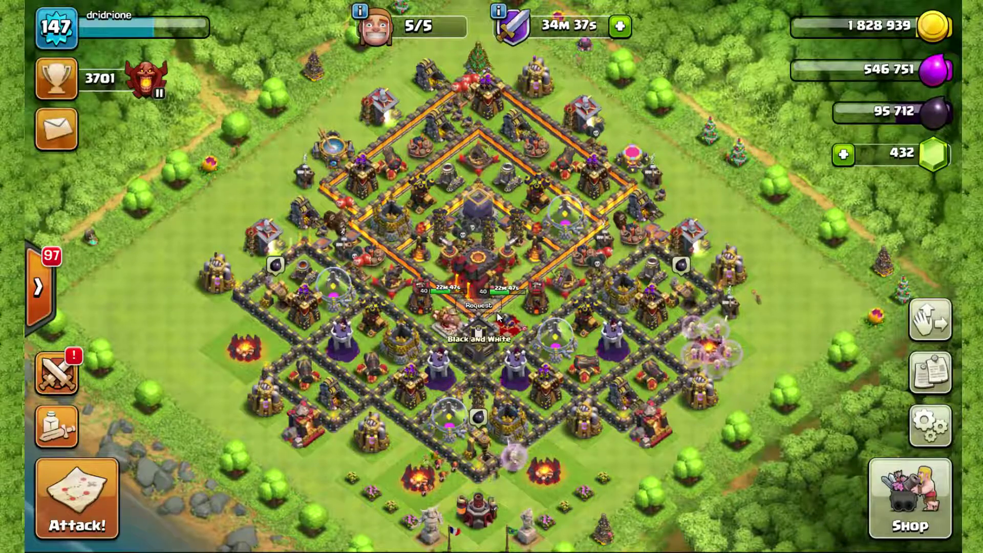
Open the war participant list from the village's crossed-swords war button, showing 18 members in.
click(56, 373)
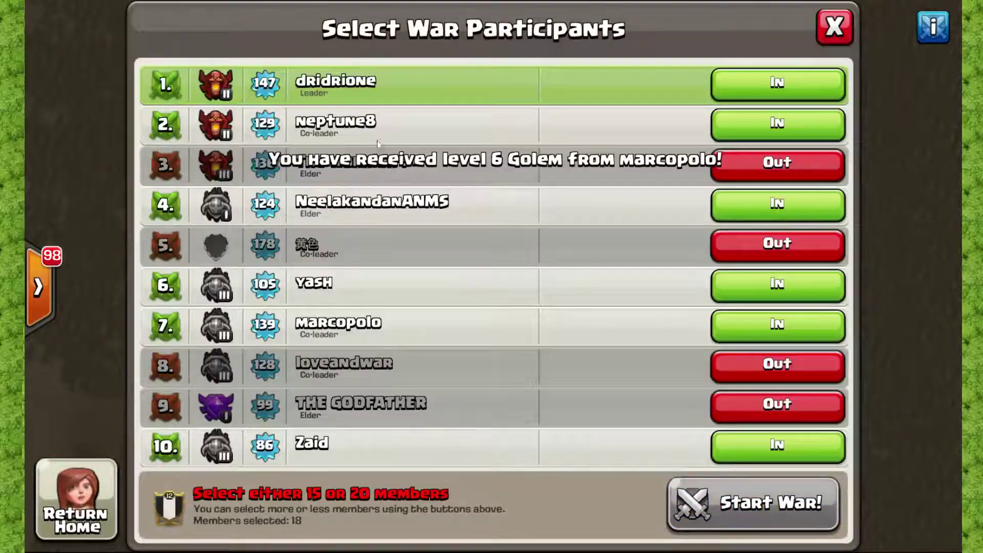
drag(307, 366, 303, 295)
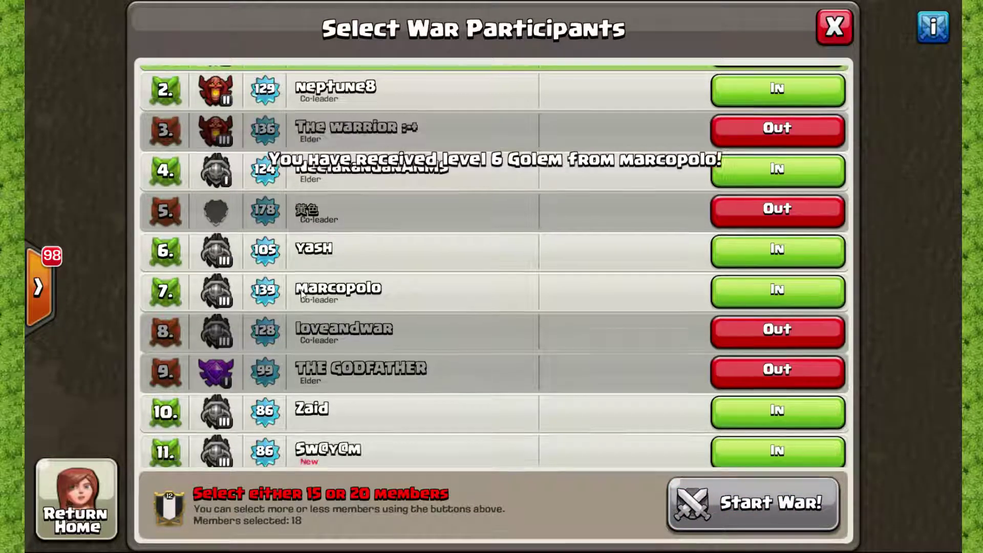
scroll(302, 296, down, 5)
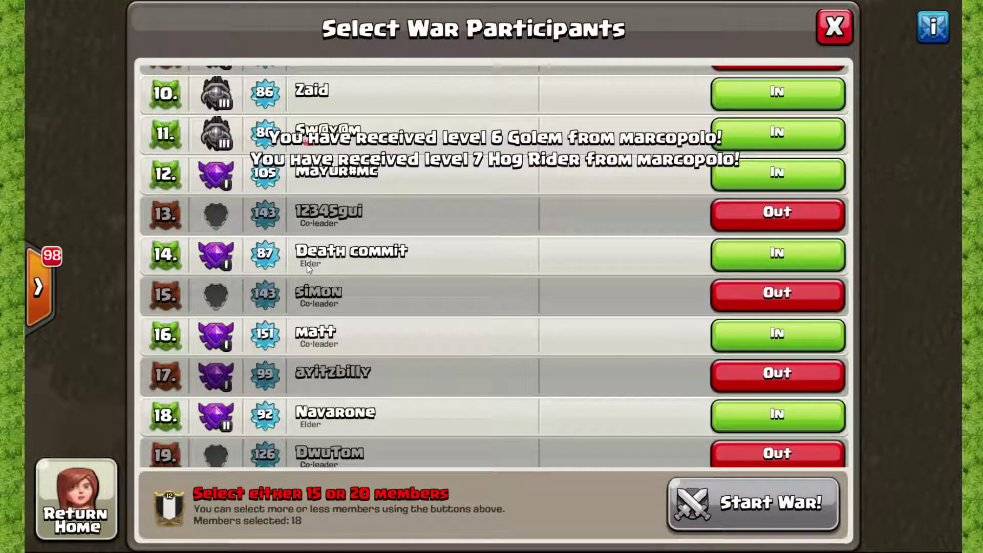
scroll(309, 270, down, 5)
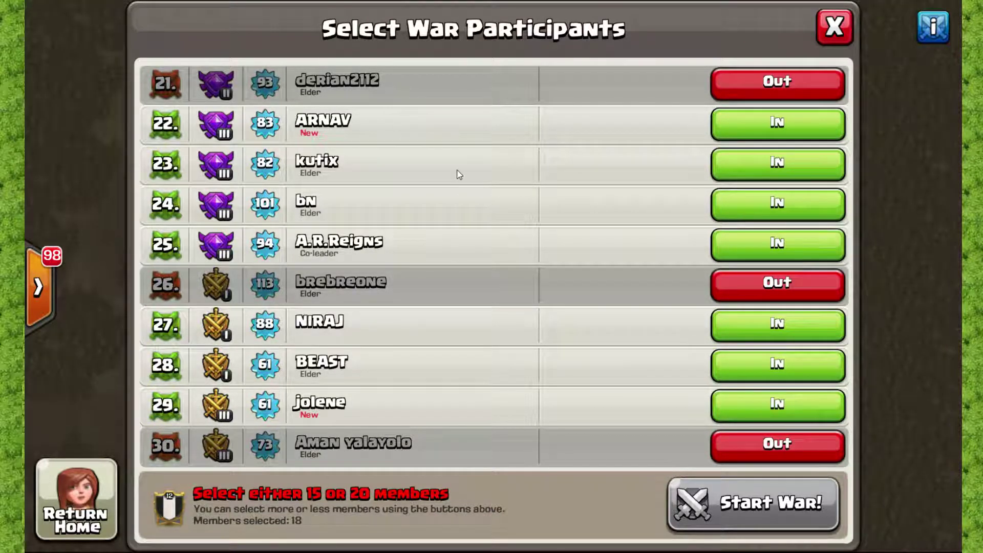
drag(456, 174, 421, 412)
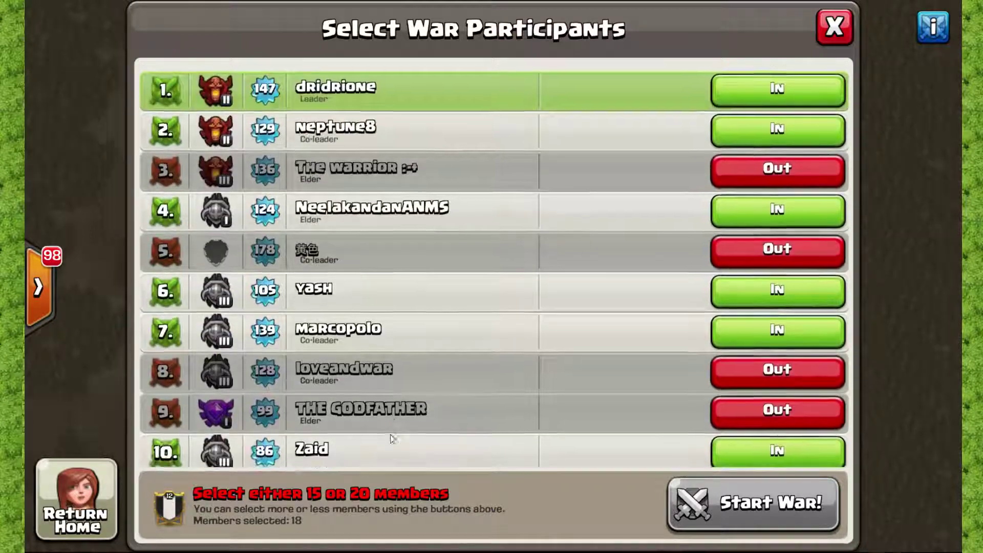
Set the members in rows 7, 12 and 27 Out, bringing Members selected down to 15.
click(780, 333)
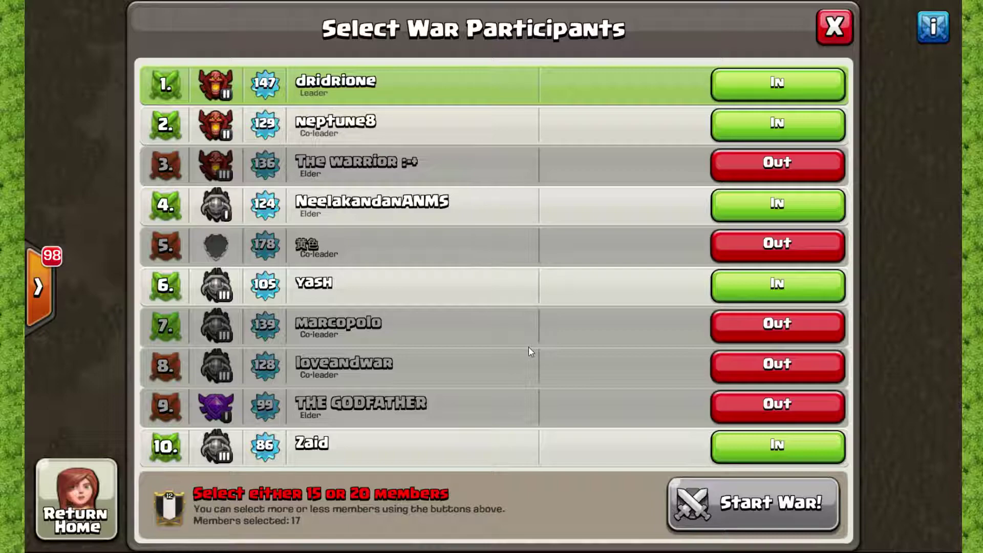
drag(487, 408, 465, 300)
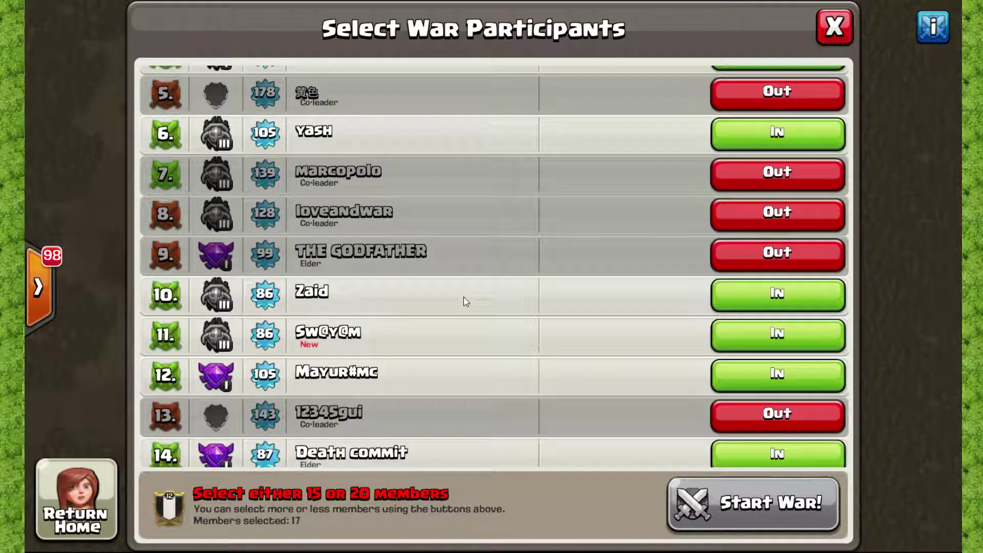
click(770, 388)
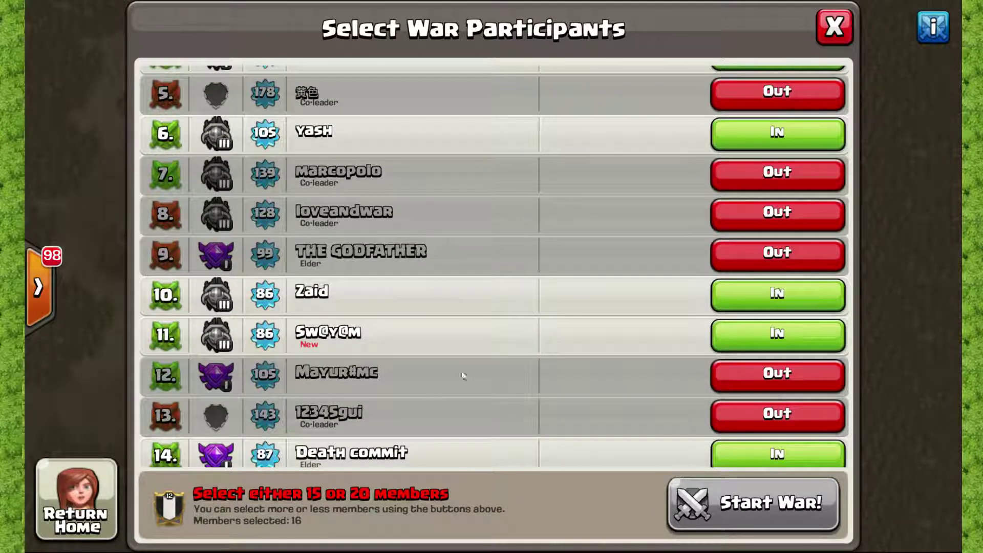
drag(430, 407, 423, 282)
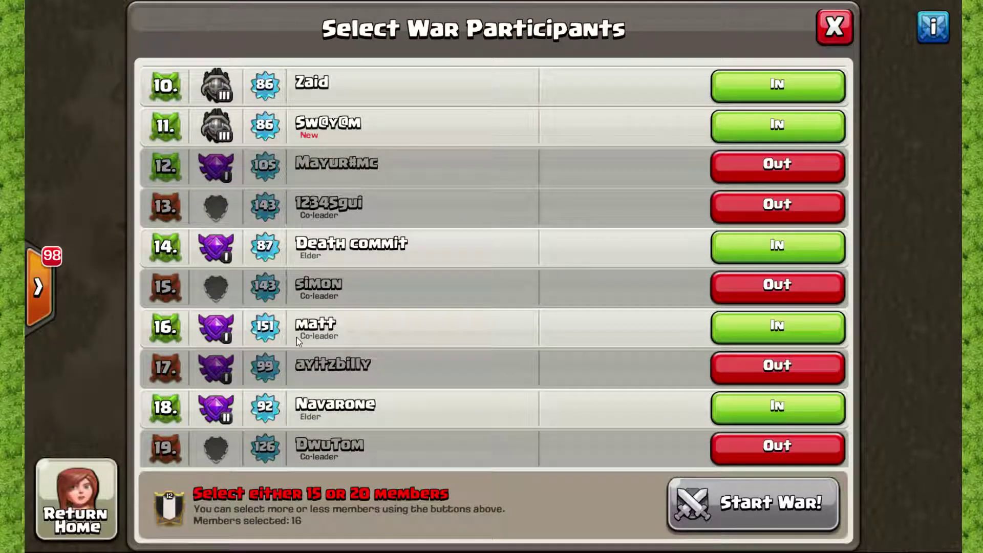
scroll(364, 378, down, 3)
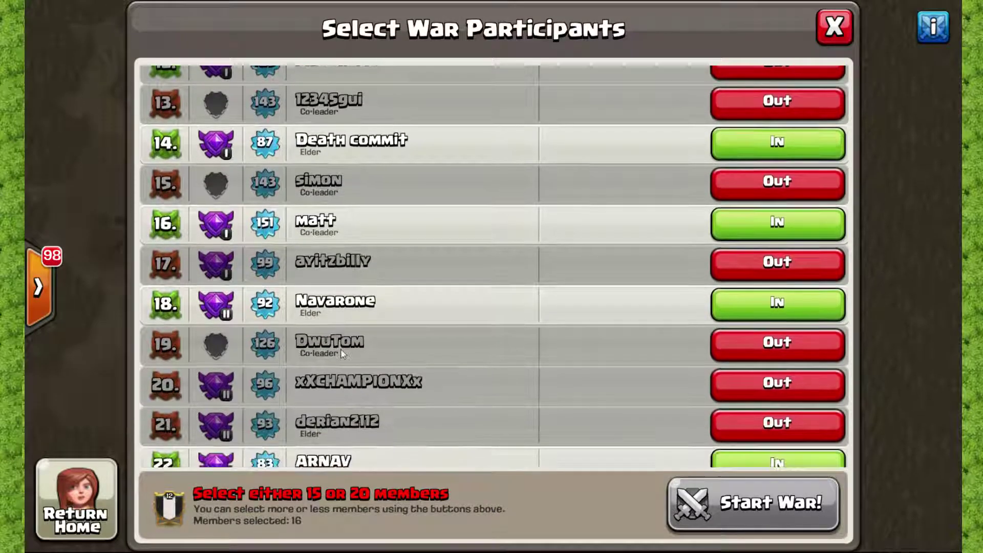
scroll(342, 354, down, 6)
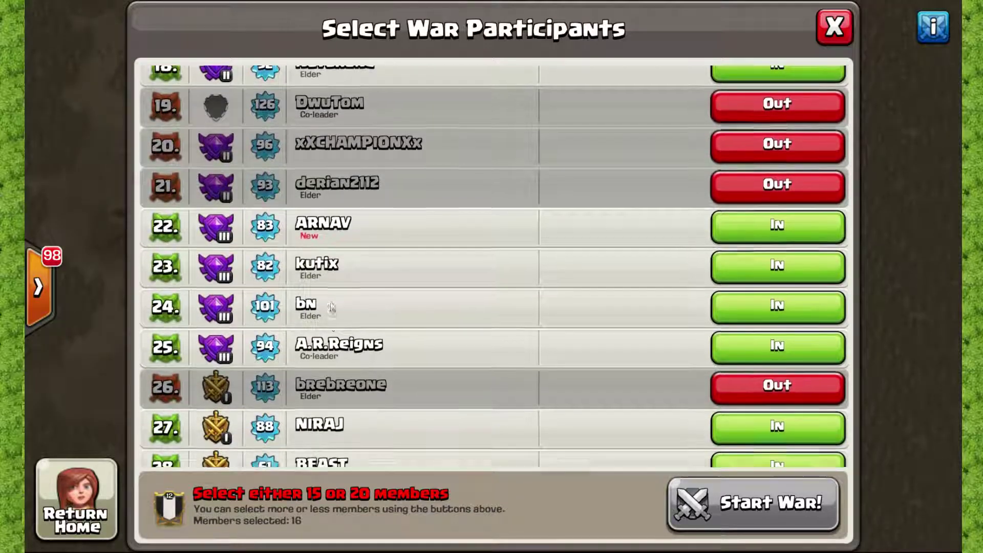
scroll(331, 307, down, 1)
scroll(330, 320, down, 2)
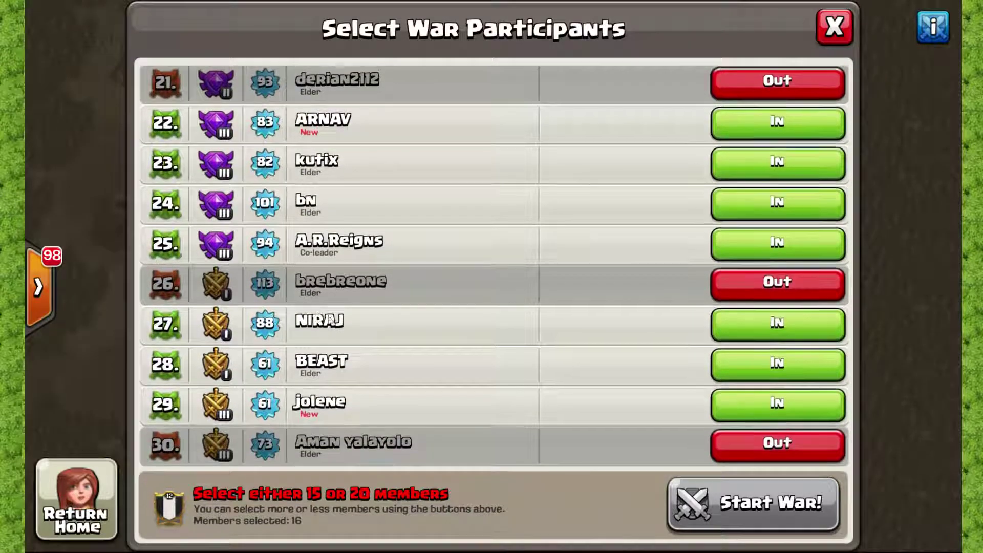
click(745, 328)
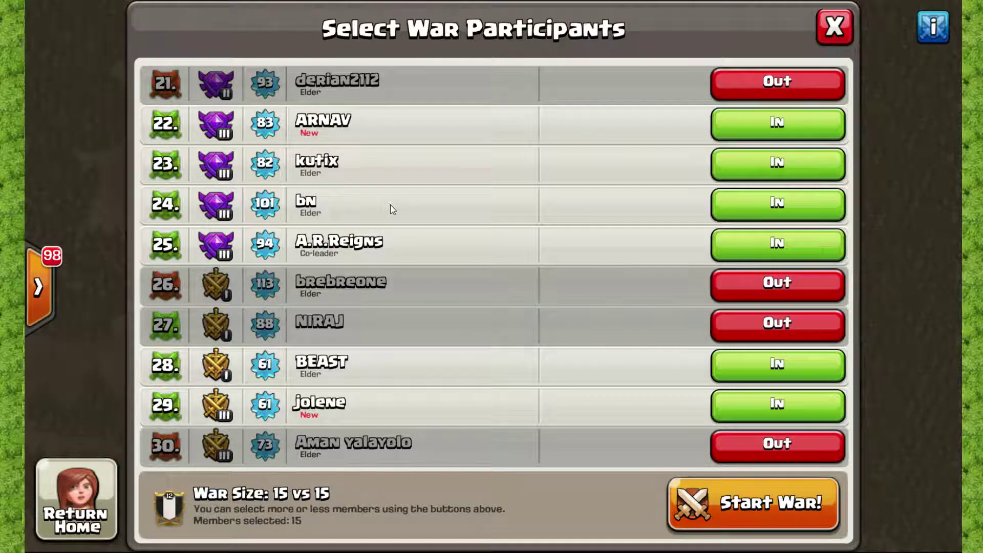
drag(392, 209, 380, 323)
scroll(380, 322, up, 10)
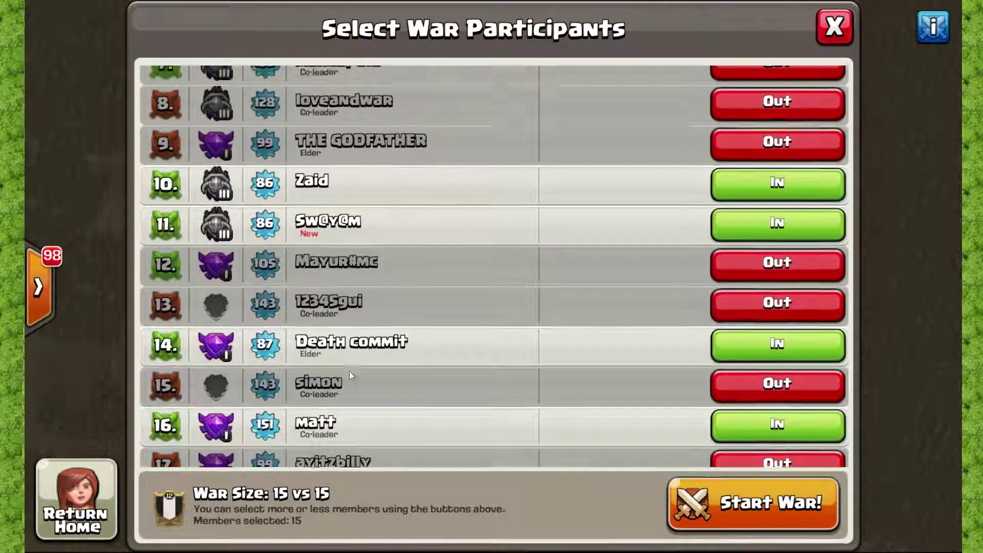
scroll(409, 217, up, 2)
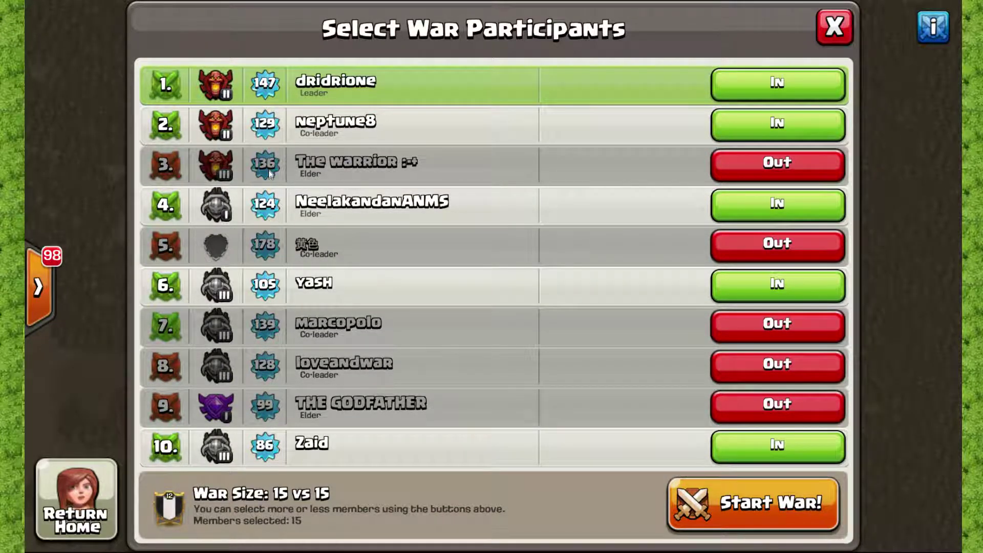
Switch to the Black & White players sheet's wars sheet and scroll to the recent war logs.
key(alt+Tab)
key(alt+Tab)
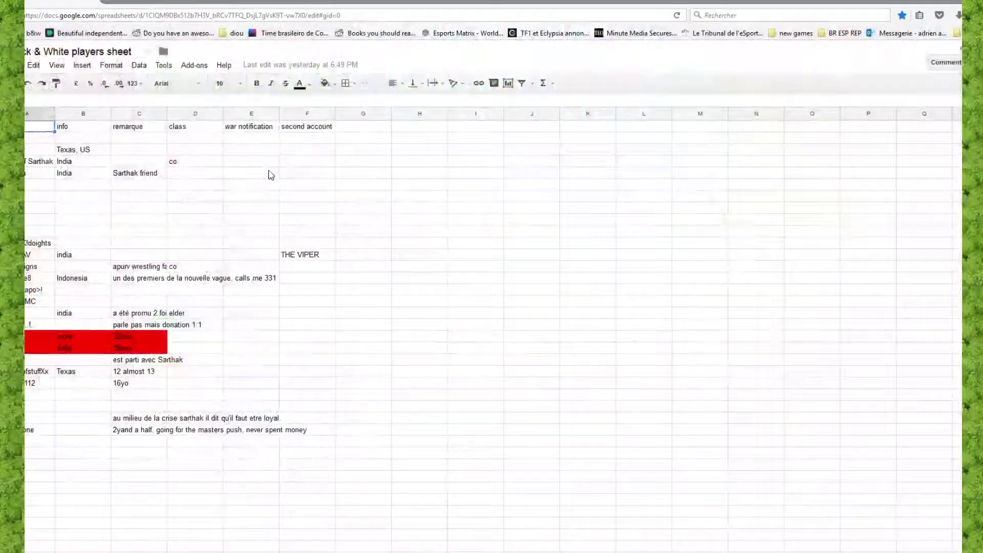
click(114, 526)
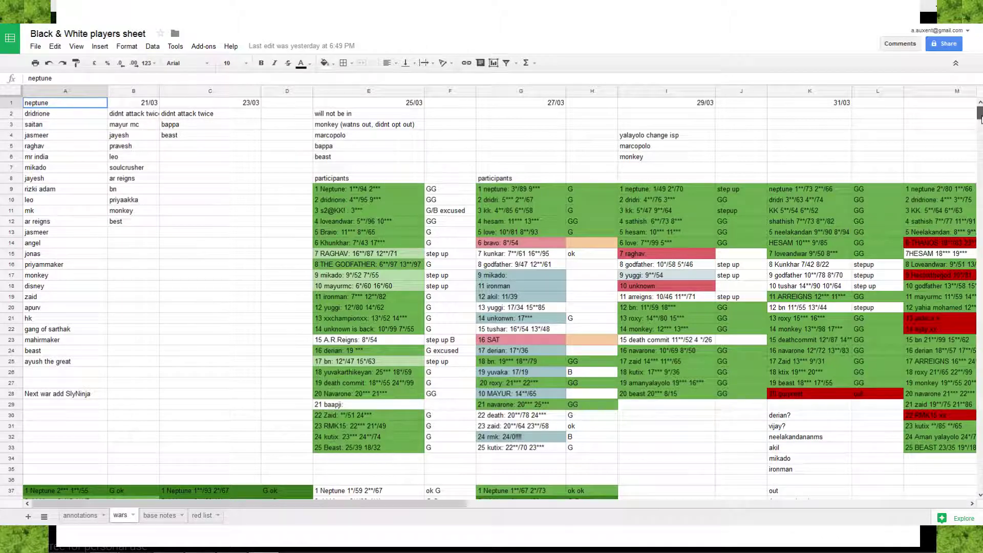
drag(979, 113, 979, 108)
drag(979, 114, 981, 126)
scroll(309, 174, up, 5)
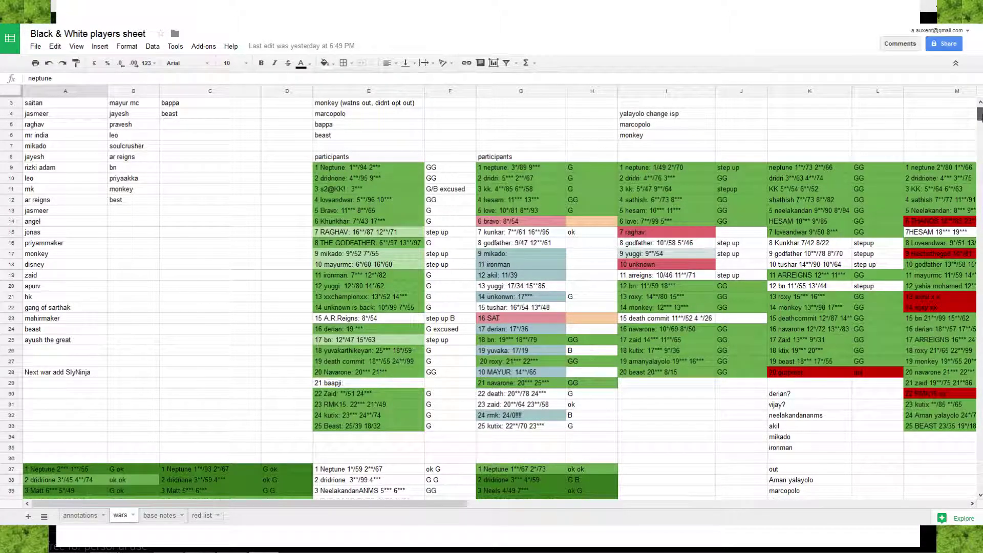
scroll(979, 115, down, 5)
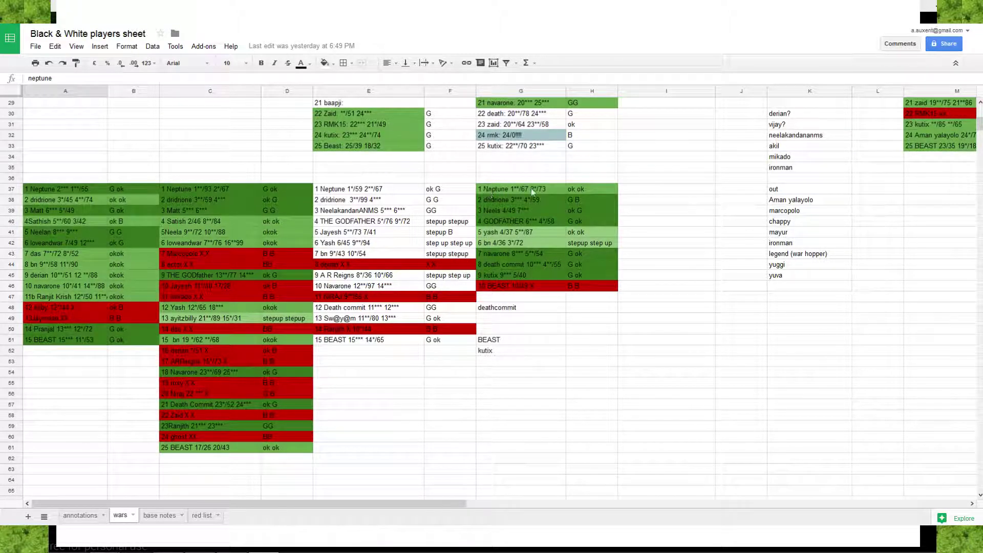
click(510, 192)
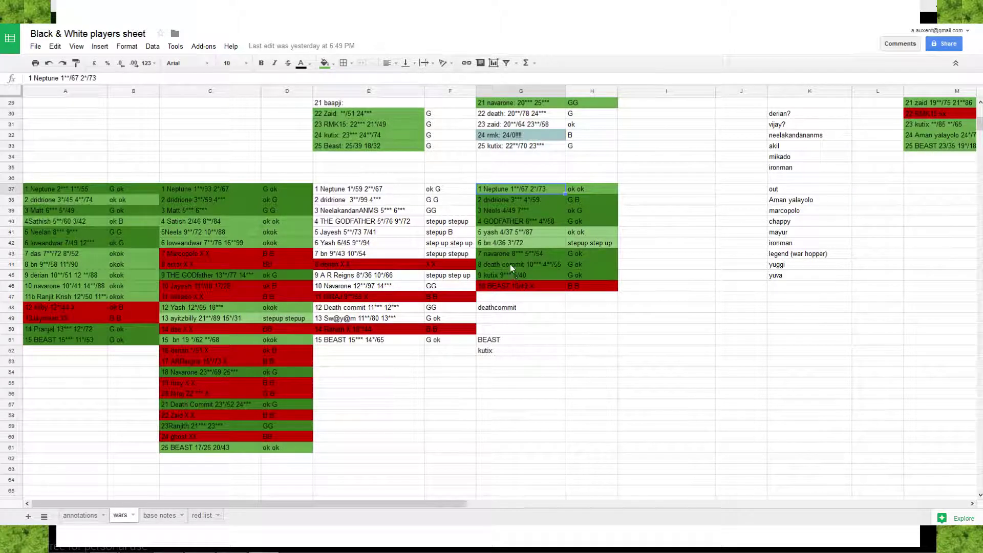
click(524, 231)
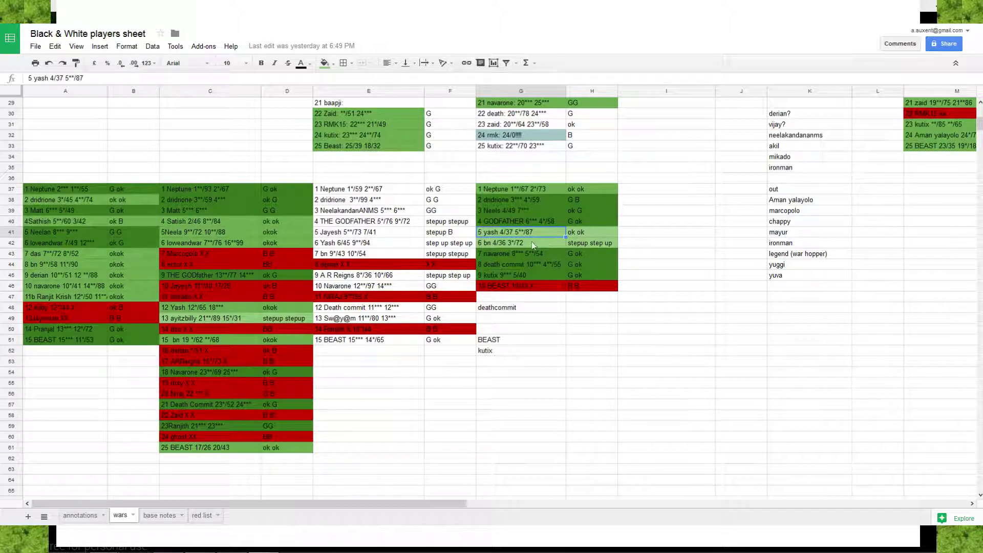
click(510, 291)
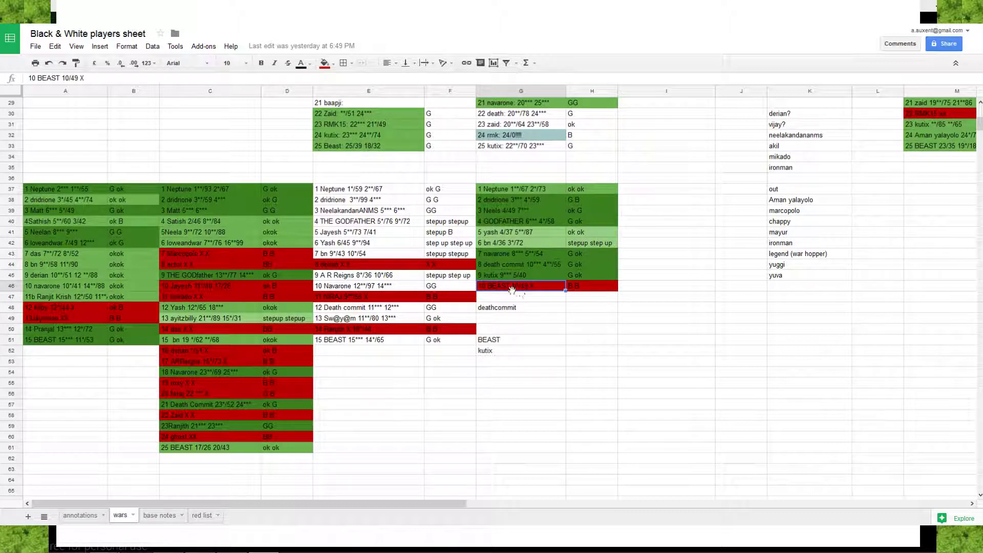
Bring the game's war roster back and scroll through it to confirm 15 members selected.
click(221, 520)
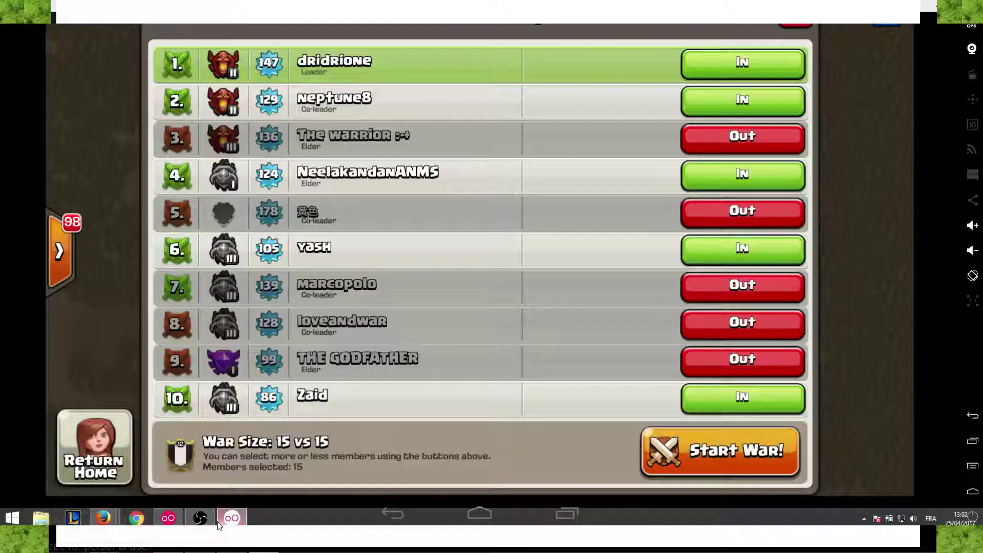
scroll(481, 230, down, 5)
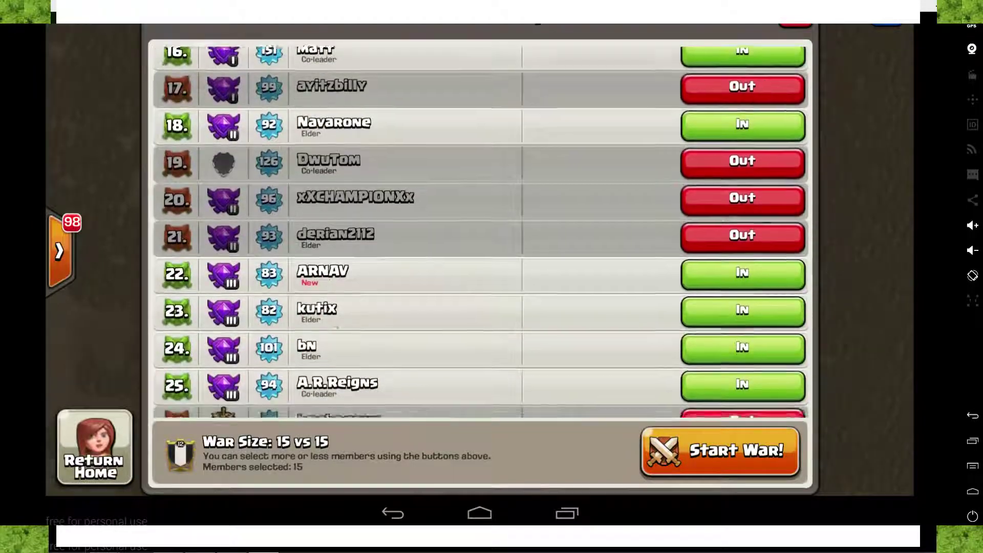
scroll(305, 288, down, 3)
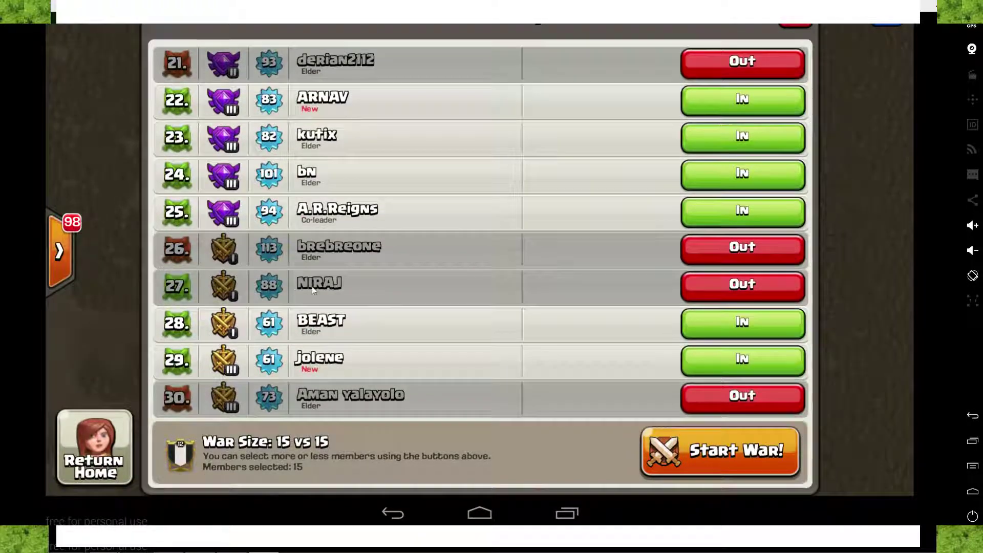
scroll(427, 149, up, 4)
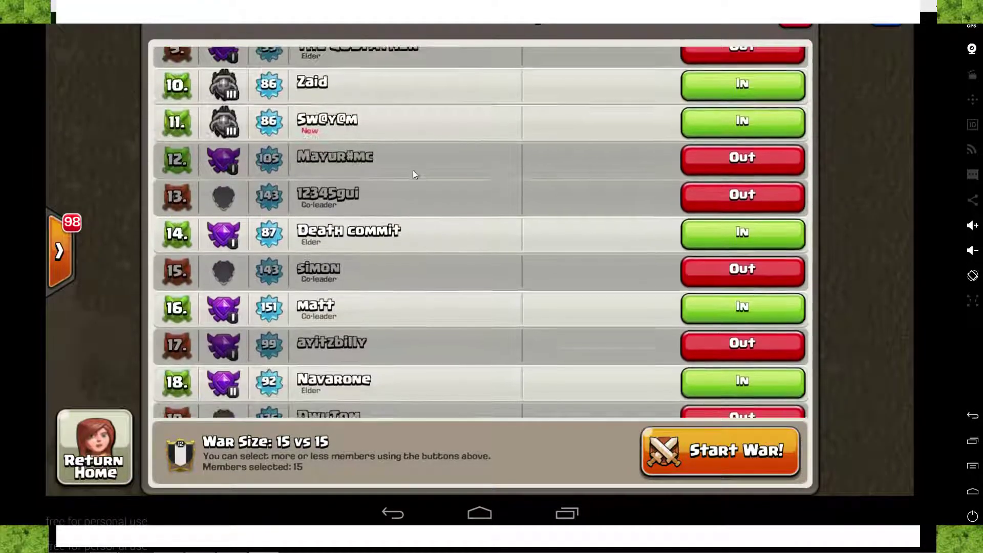
scroll(415, 174, up, 4)
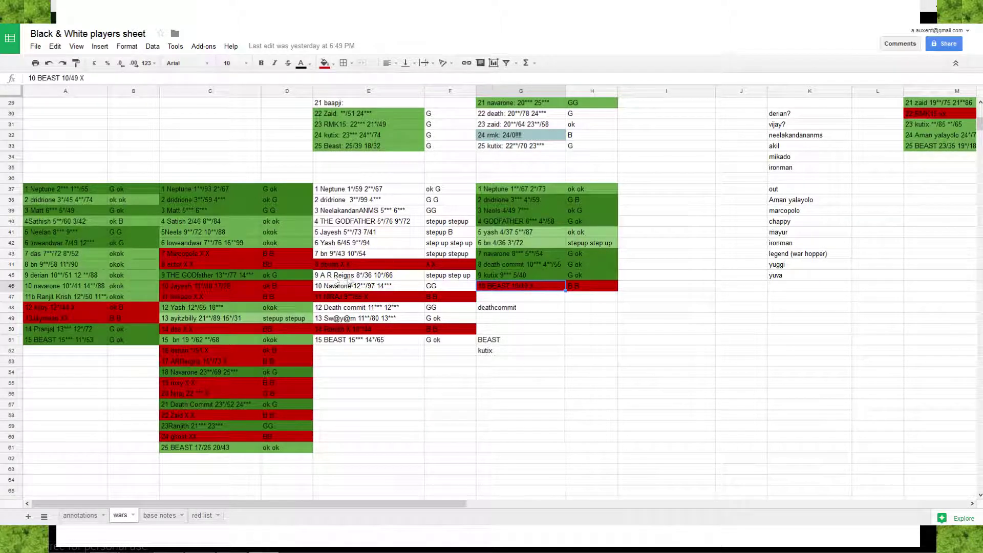
Fill E45:F45 and the GODFATHER-to-bn war entries with light green.
click(344, 279)
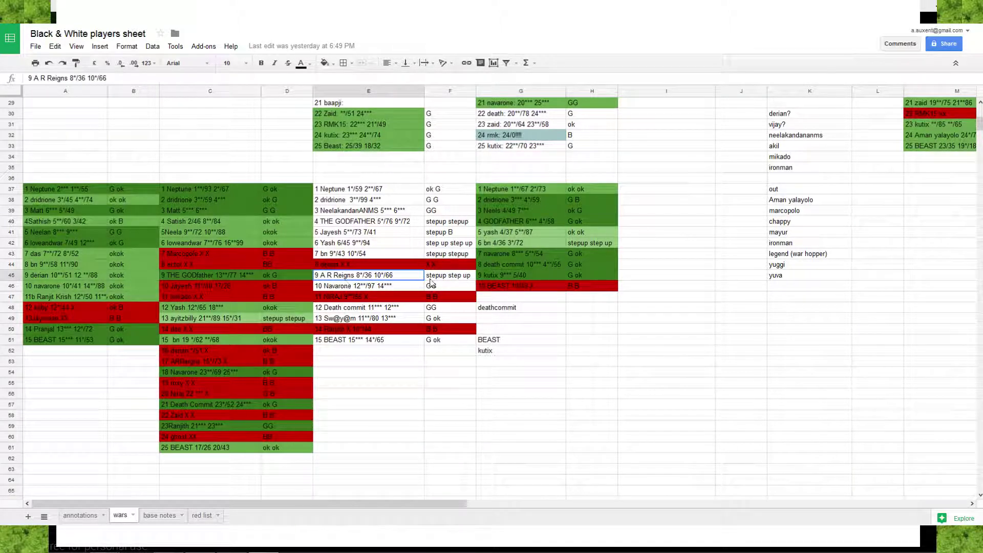
shift+click(433, 277)
click(325, 63)
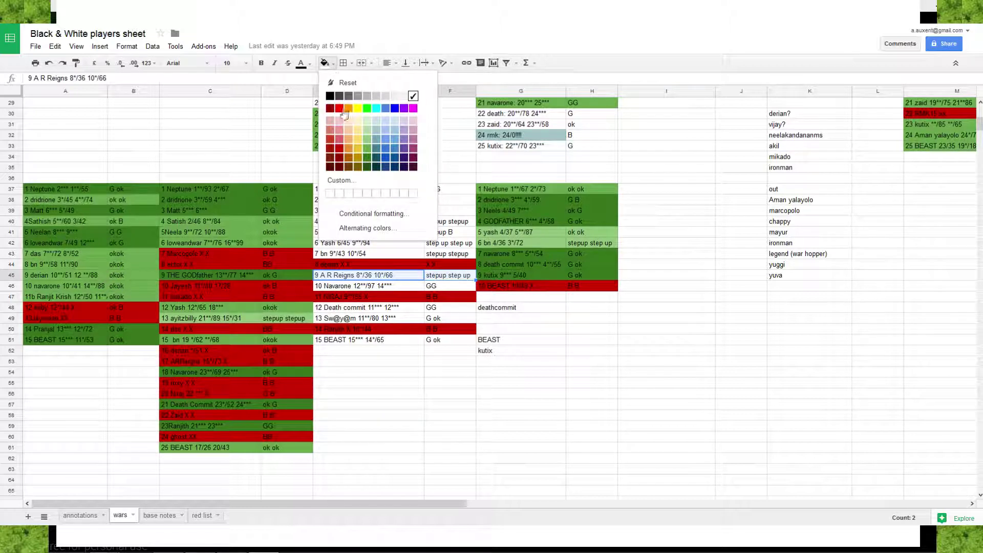
click(367, 140)
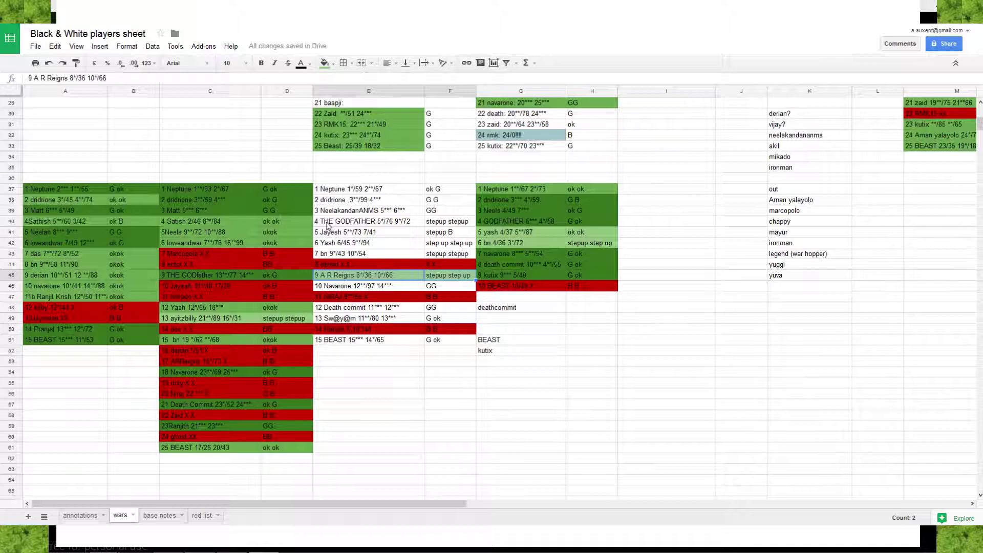
drag(330, 221, 436, 257)
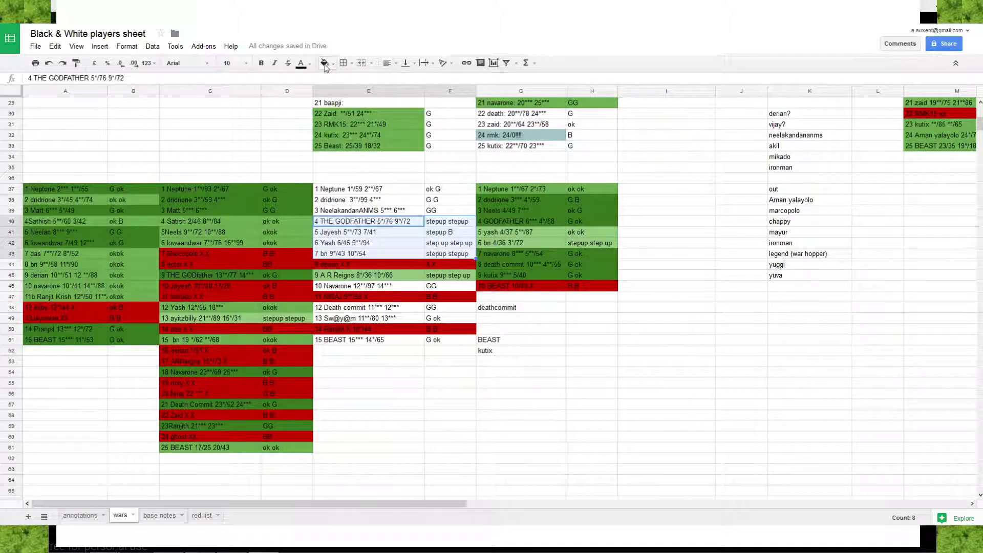
click(325, 62)
click(367, 138)
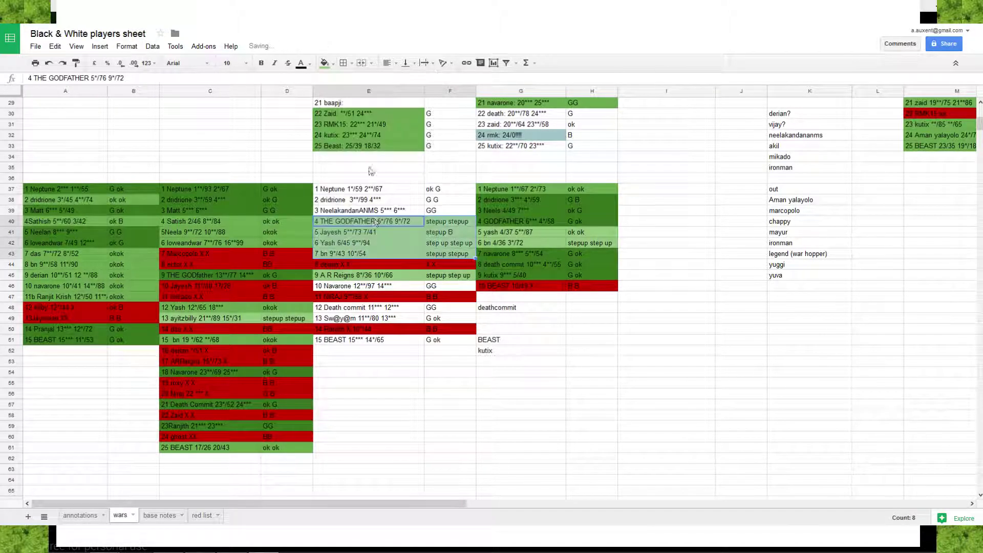
drag(338, 192, 443, 210)
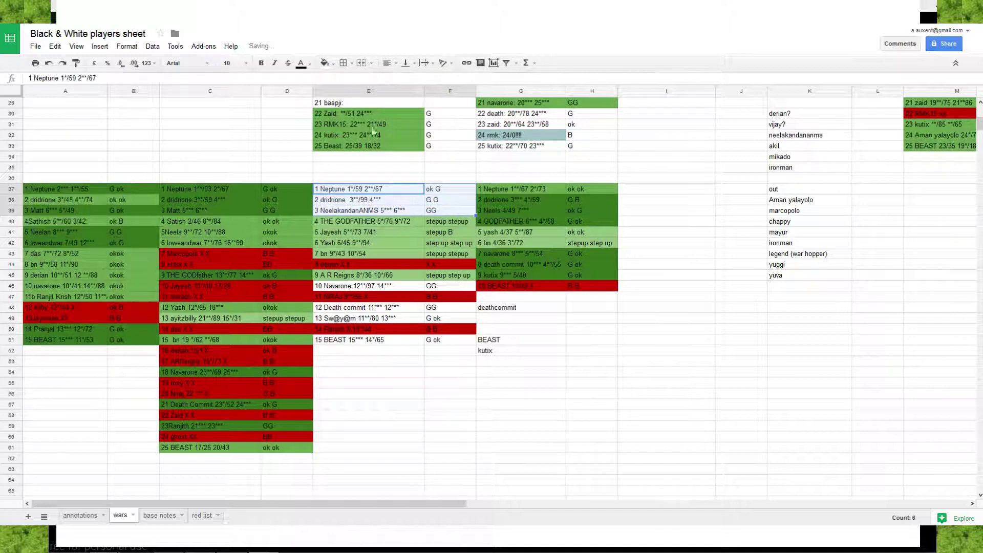
click(324, 62)
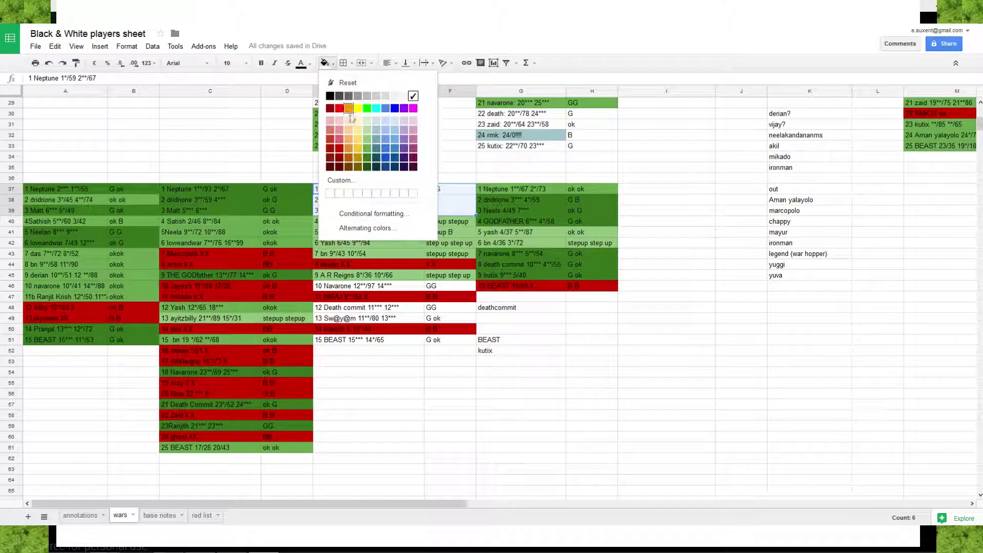
click(369, 163)
click(399, 232)
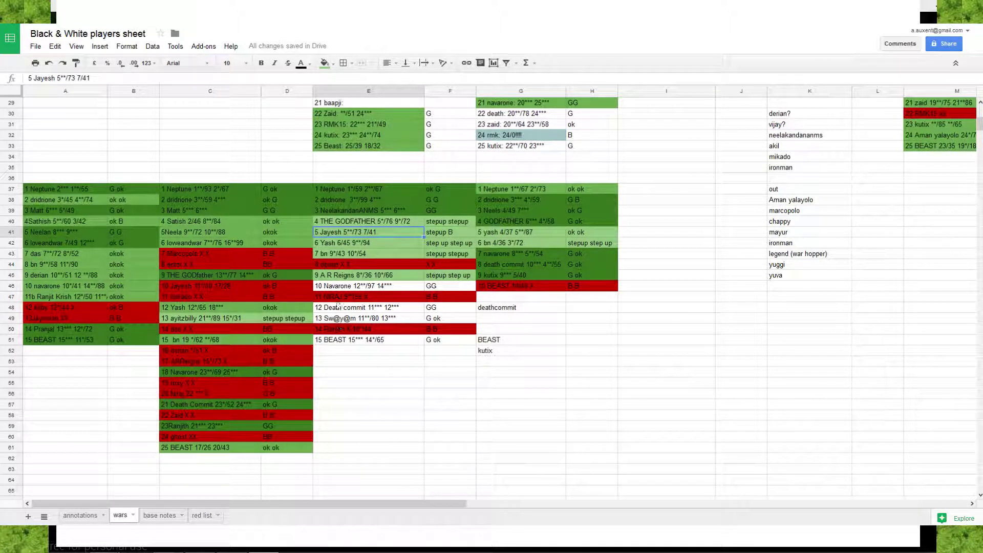
Review NIRAJ's entry and the red-flagged column C entries from Marcopolo through Zaid.
click(361, 300)
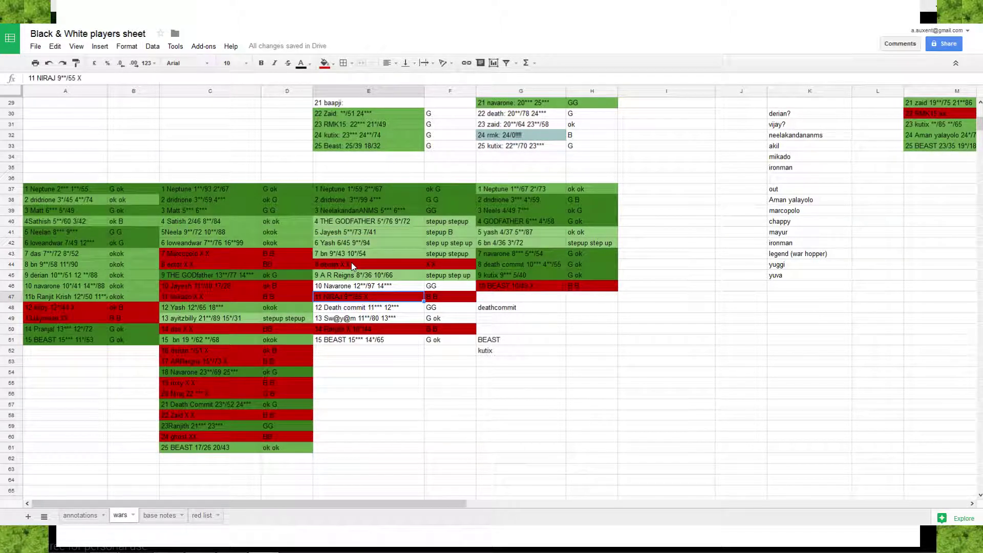
click(182, 255)
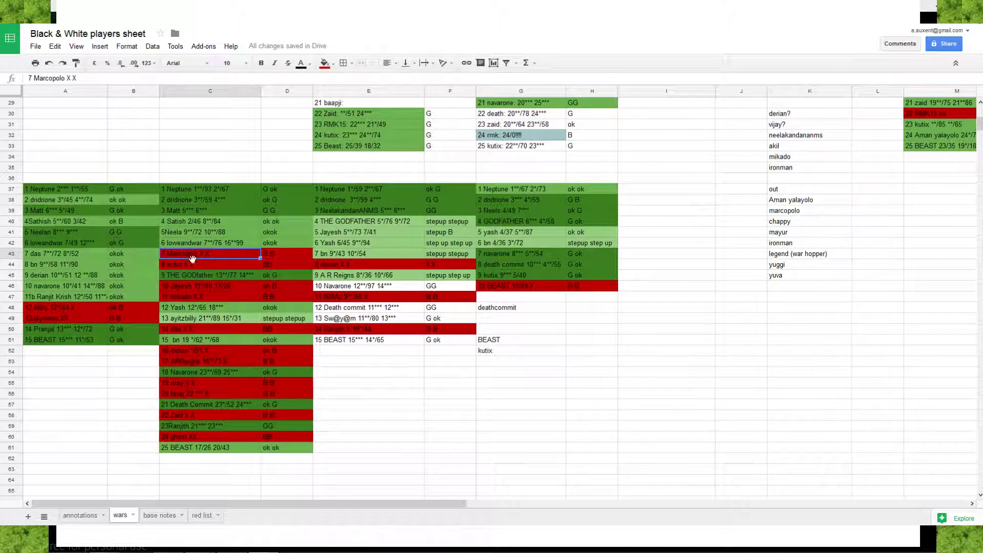
click(171, 266)
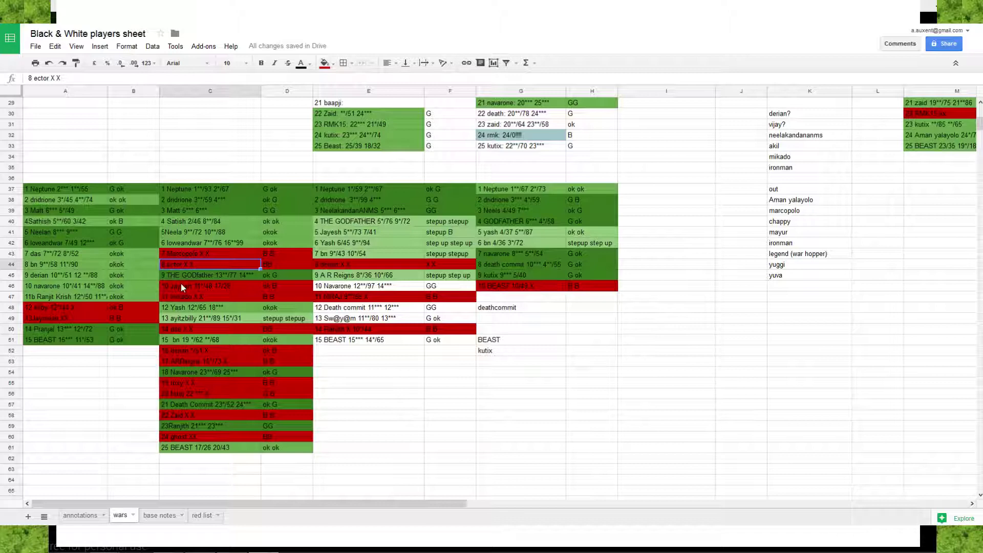
click(182, 289)
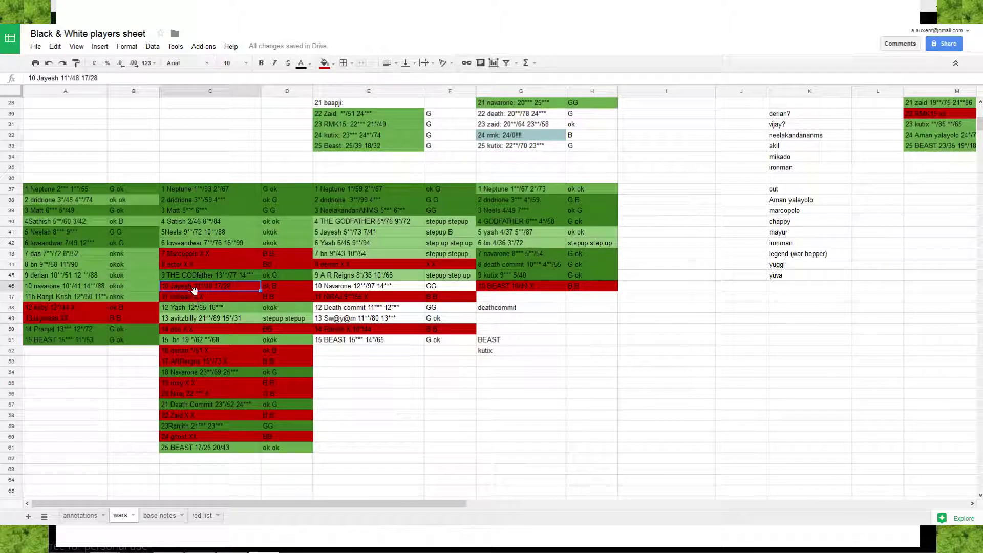
key(Down)
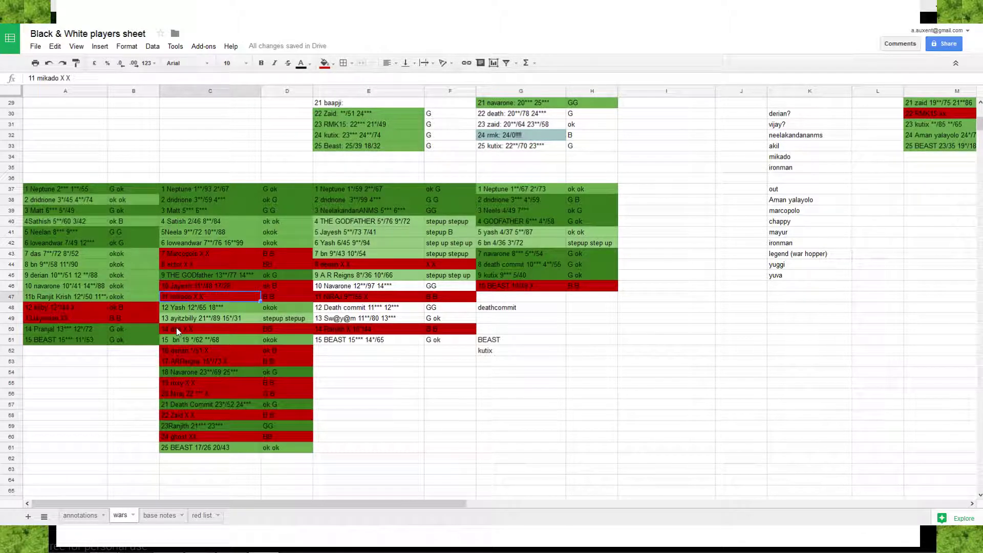
click(176, 328)
click(185, 348)
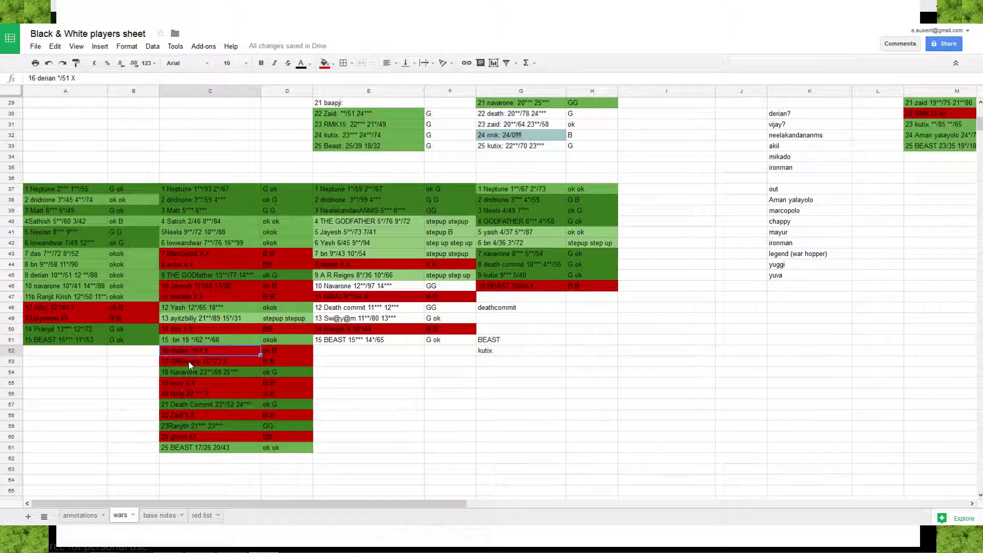
click(189, 361)
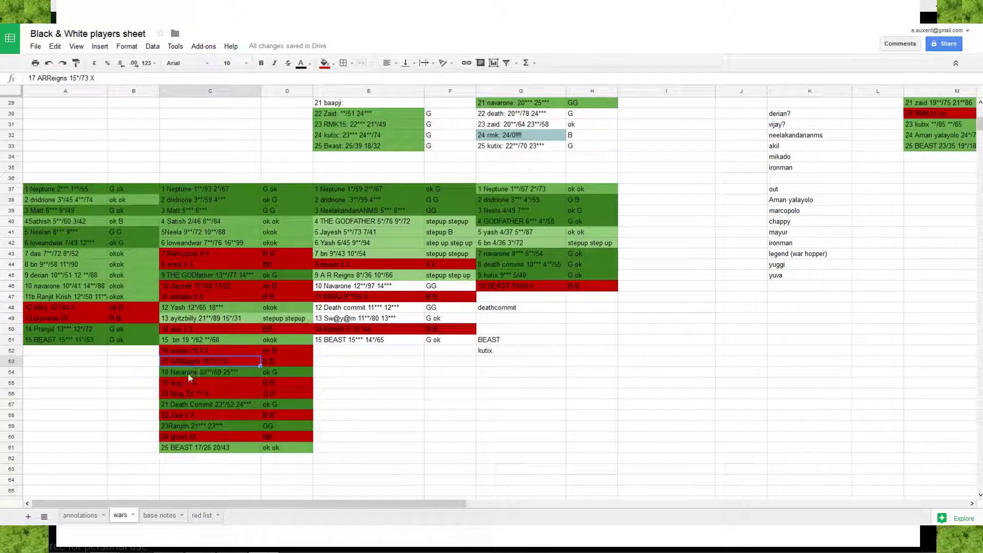
click(179, 384)
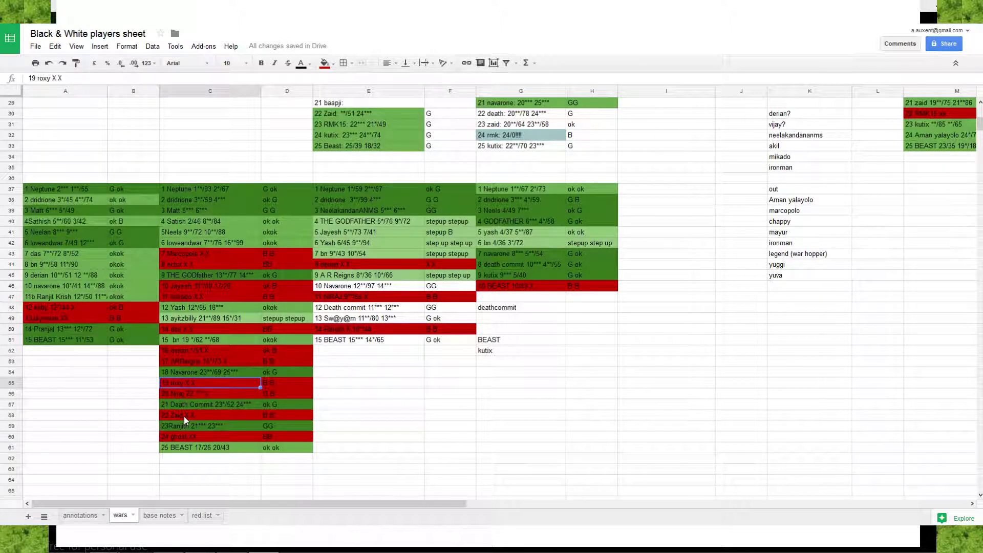
click(183, 417)
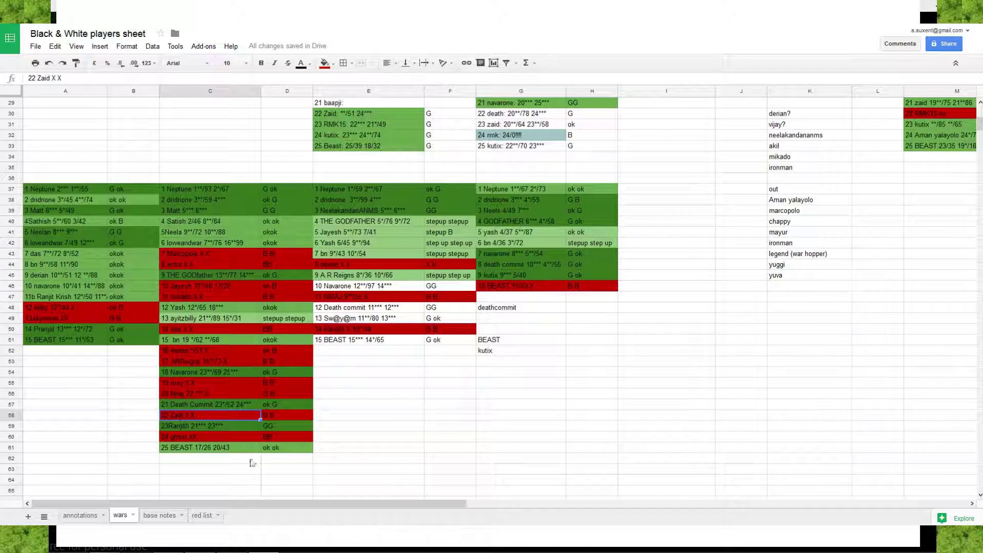
Scroll the game's 15 vs 15 roster to review In/Out marks, then return to the players sheet.
click(210, 527)
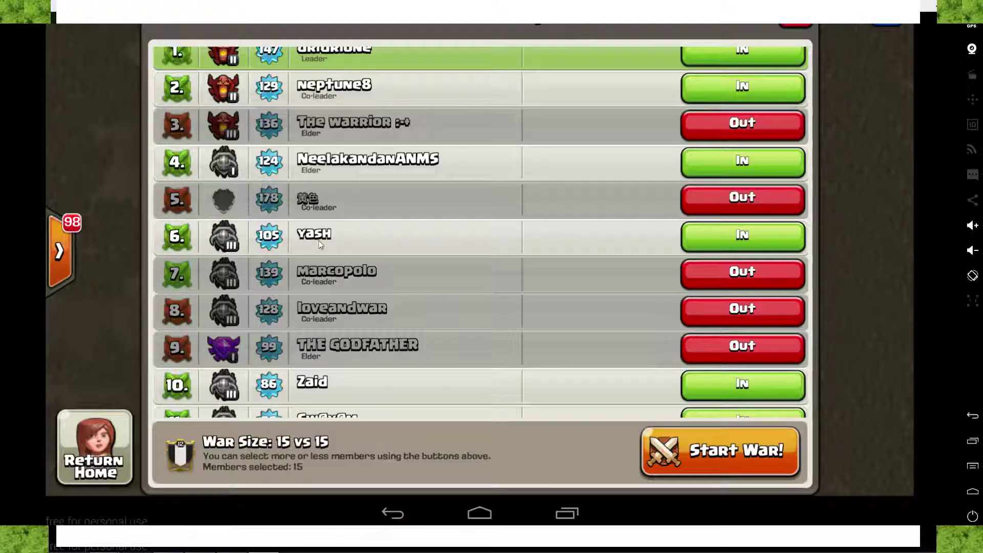
scroll(319, 241, down, 3)
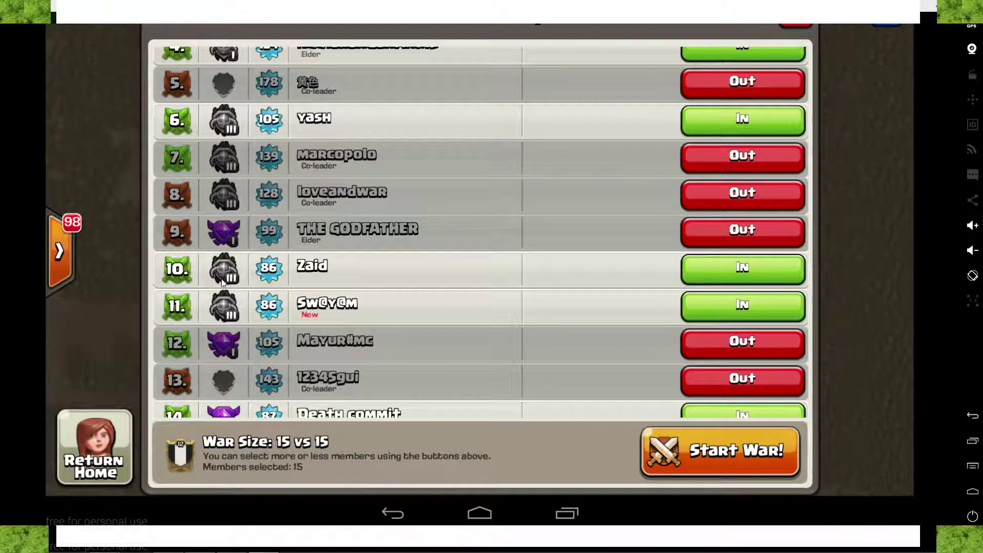
key(alt+Tab)
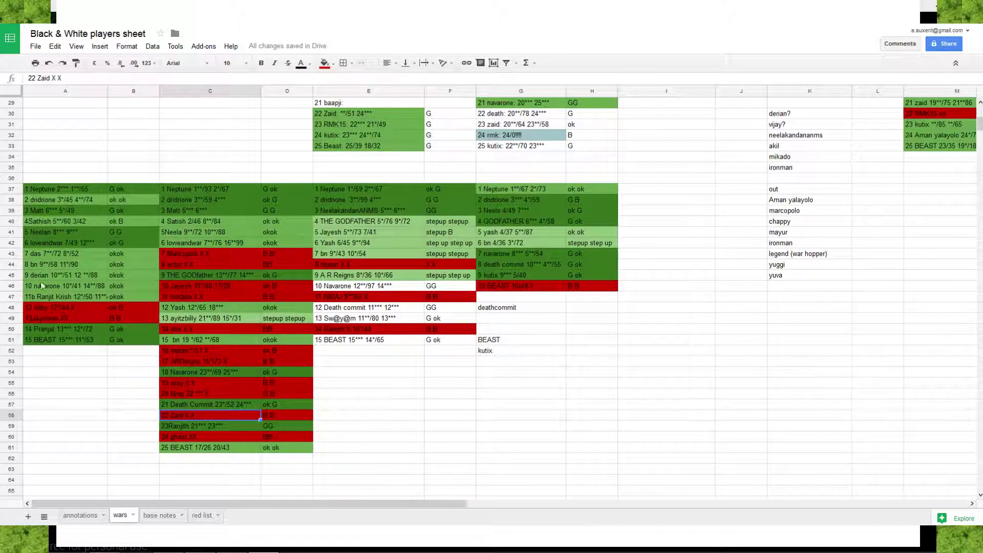
Check Zaid's results in older wars at cells U22, Q26, R26 and O25.
scroll(72, 312, up, 3)
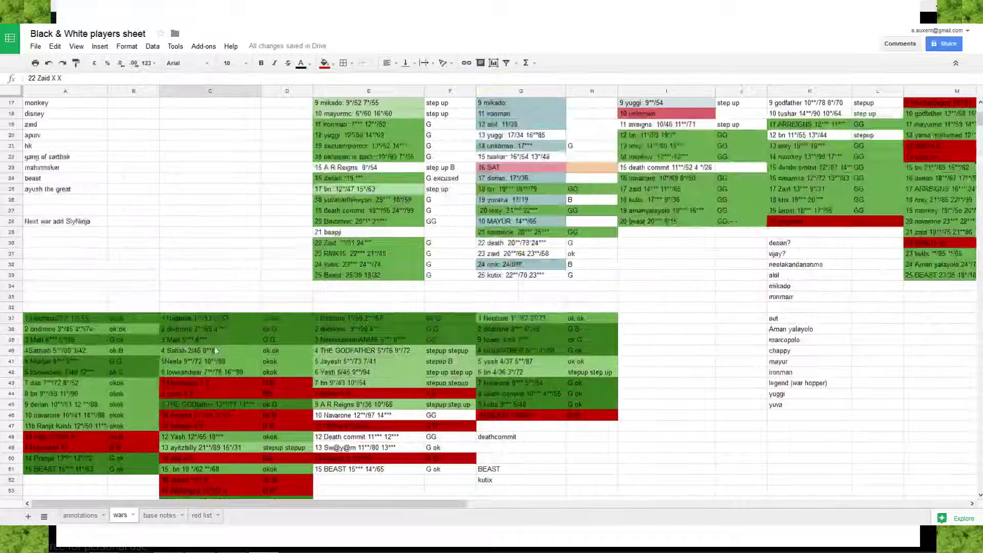
scroll(215, 350, up, 2)
drag(192, 504, 701, 509)
scroll(728, 376, up, 1)
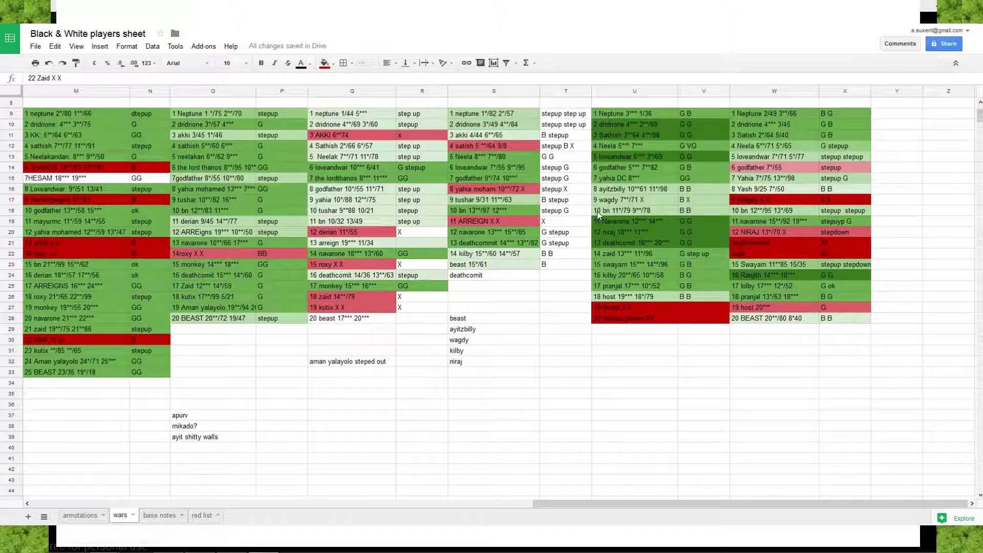
click(635, 253)
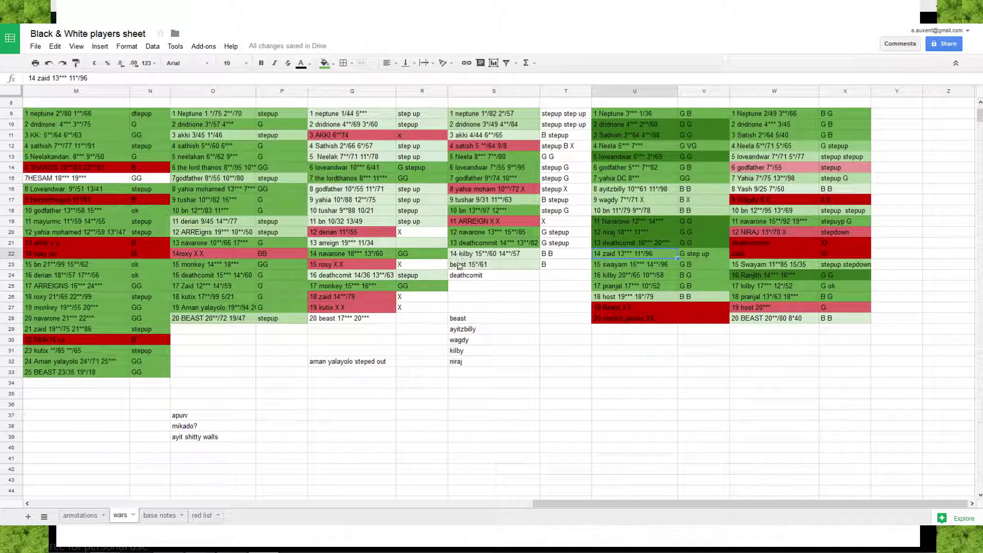
click(339, 300)
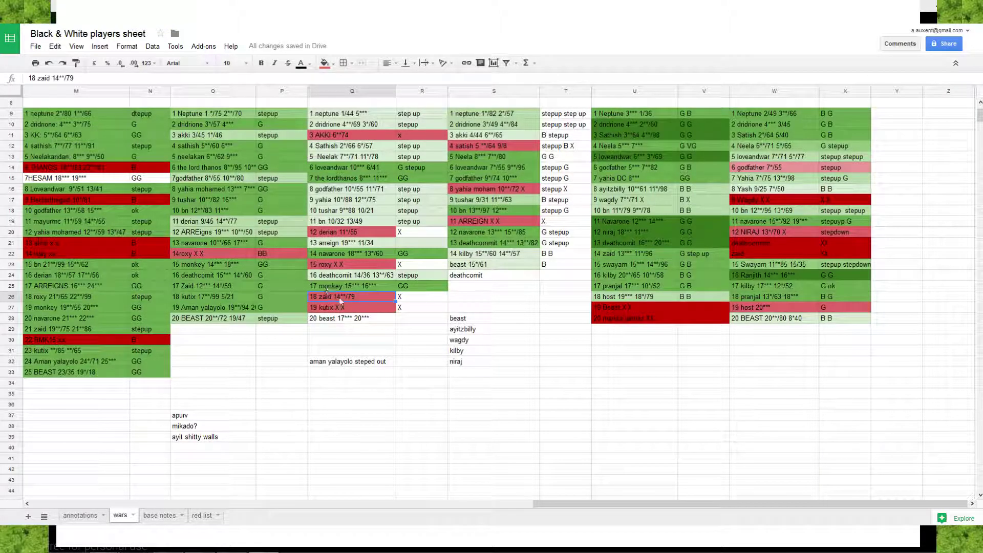
click(414, 301)
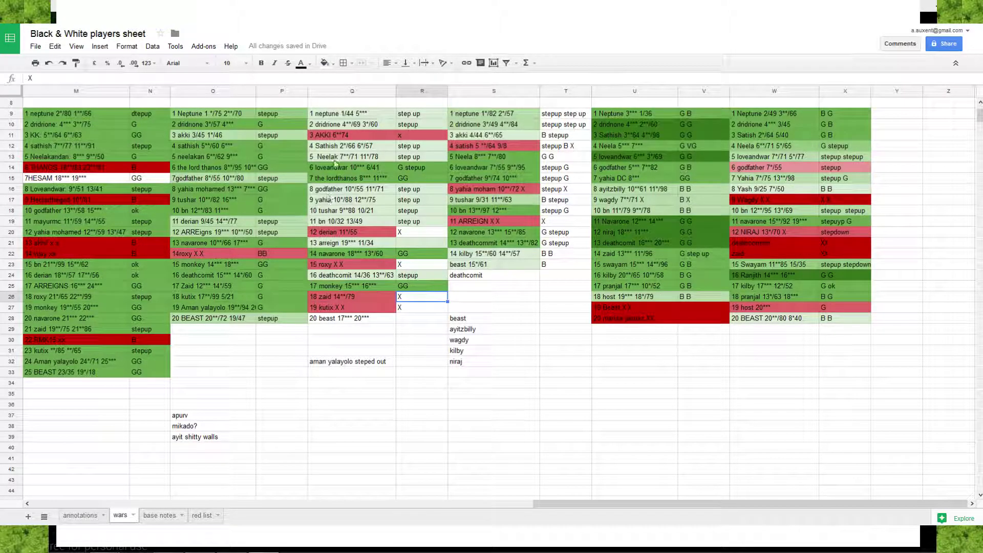
click(192, 287)
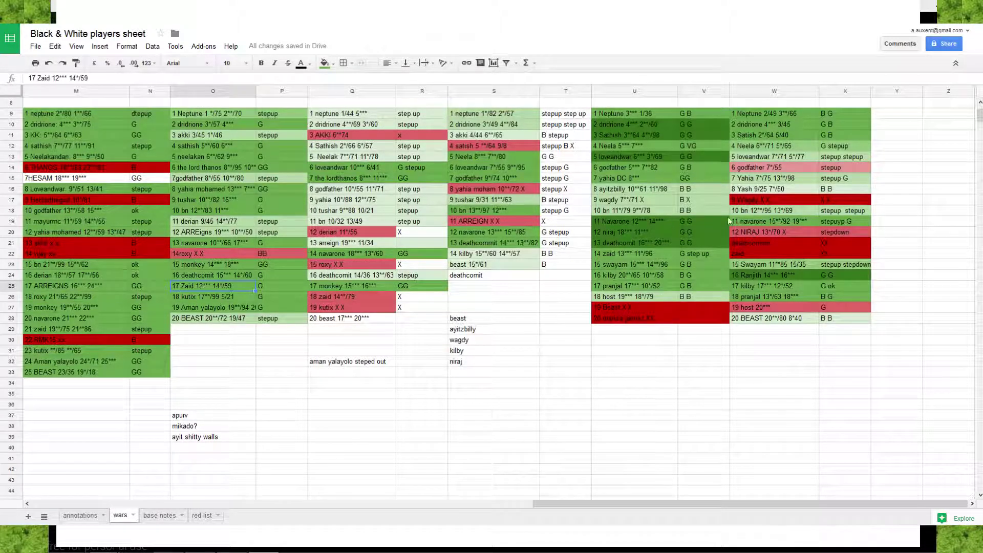
Scroll the sheet back to the recent wars and bring the game's war roster to the front.
drag(729, 502, 286, 395)
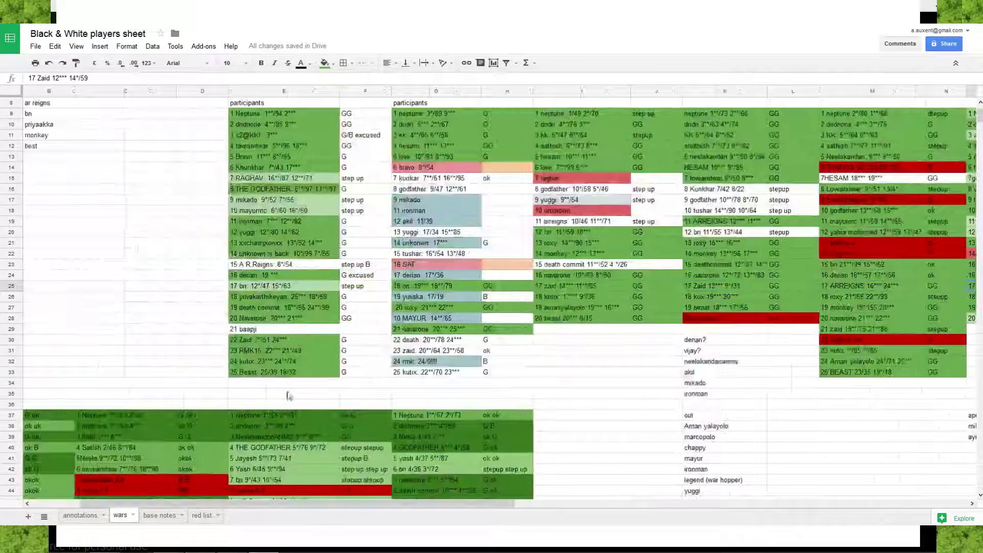
scroll(266, 384, down, 3)
scroll(246, 373, down, 4)
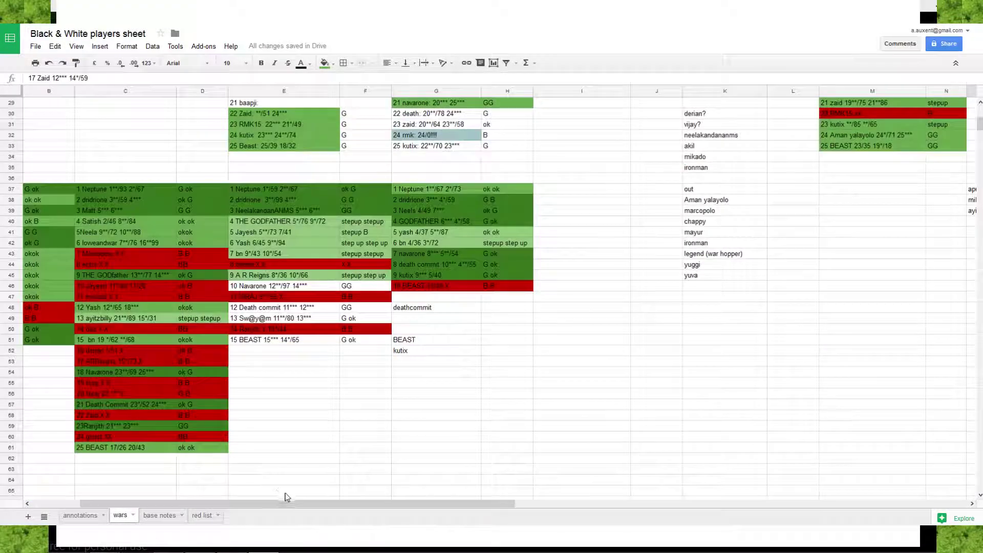
drag(284, 504, 244, 504)
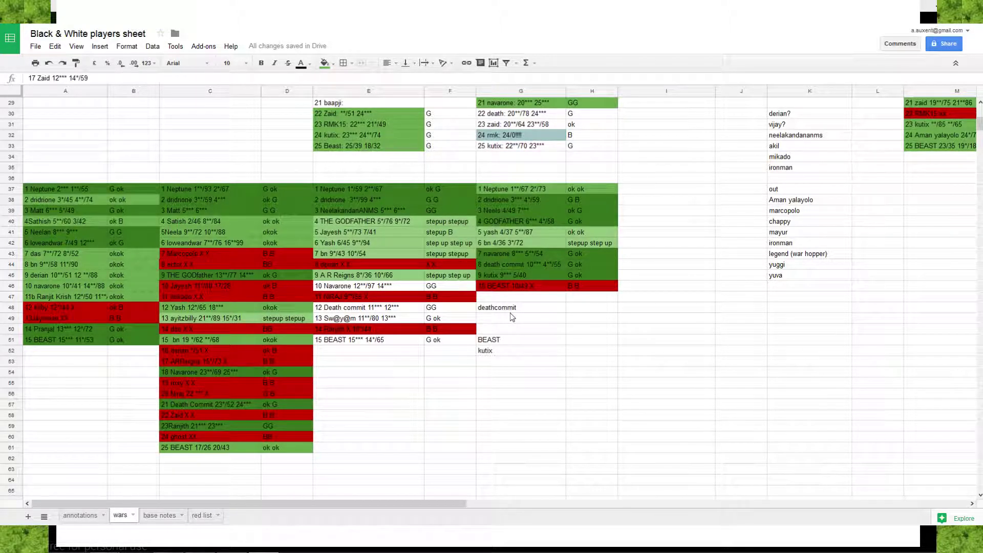
click(257, 529)
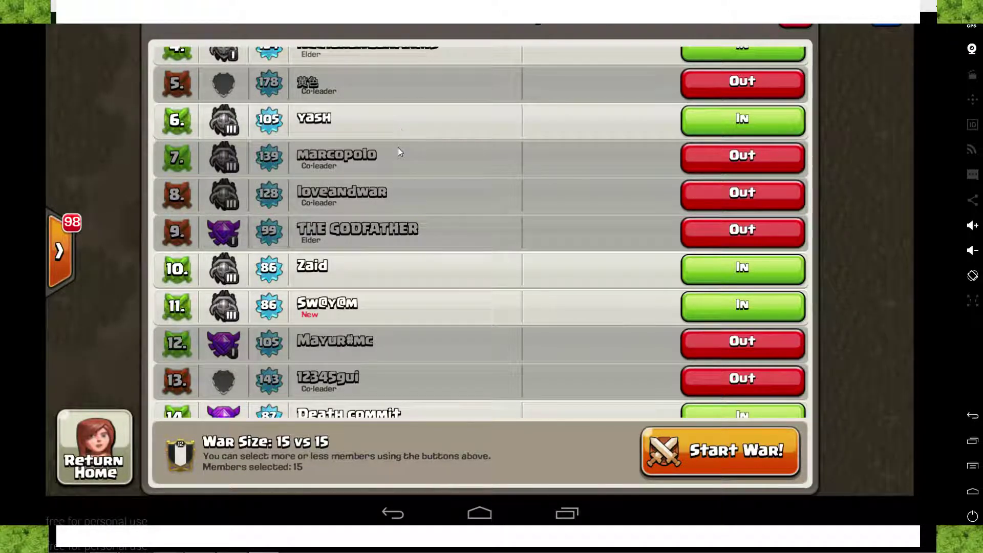
Scroll the roster to the top, then recheck the sheet's latest war entries at E41, G39 and G37.
drag(398, 147, 389, 311)
key(alt+Tab)
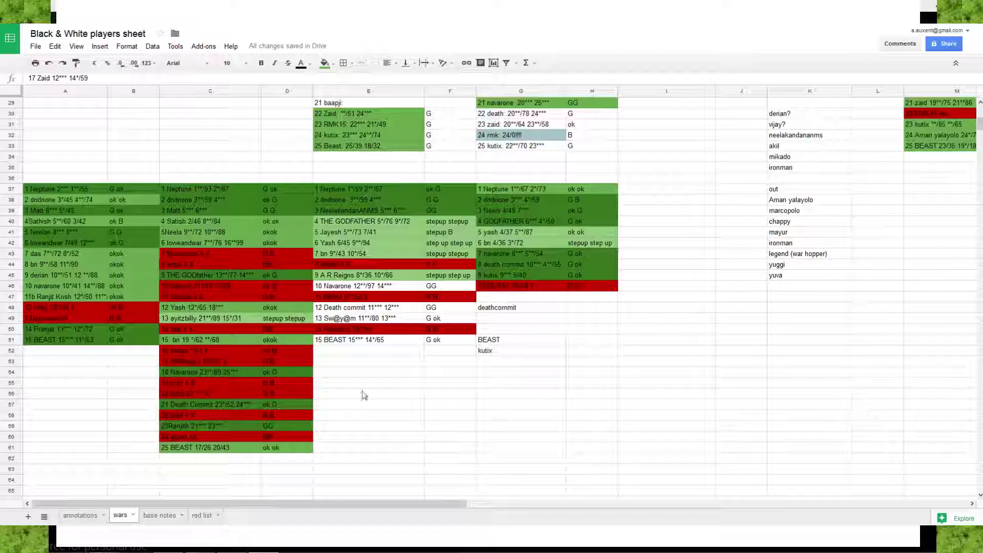
click(332, 233)
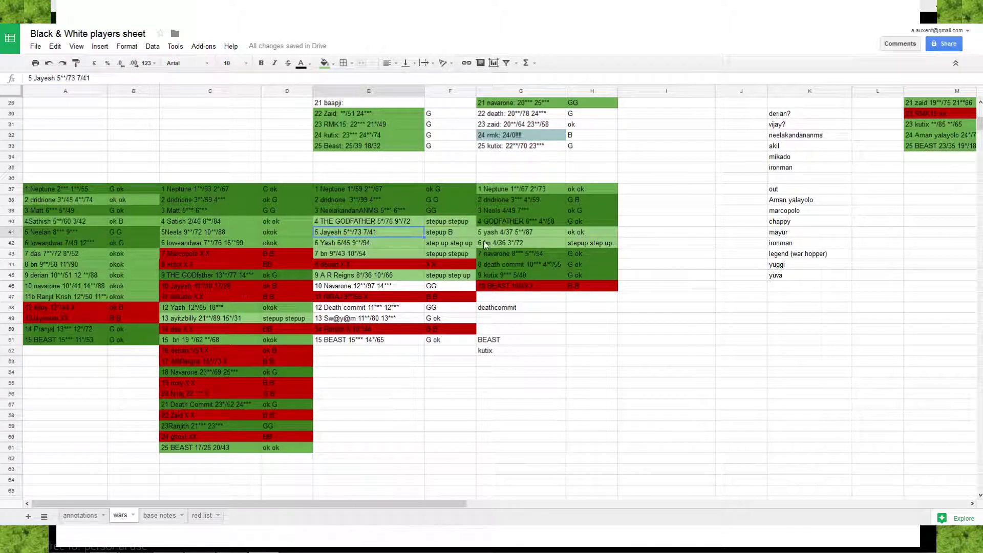
click(497, 210)
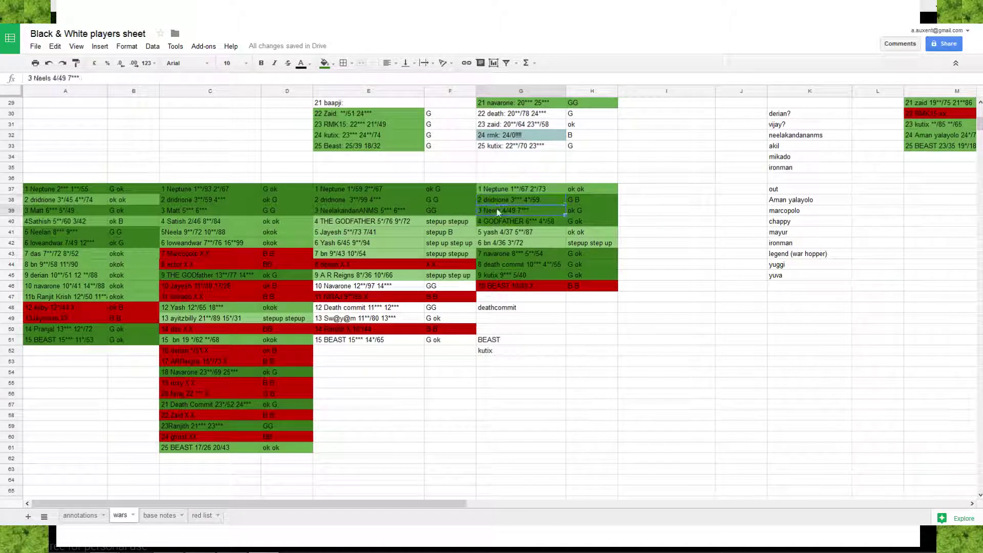
key(Up)
key(Up)
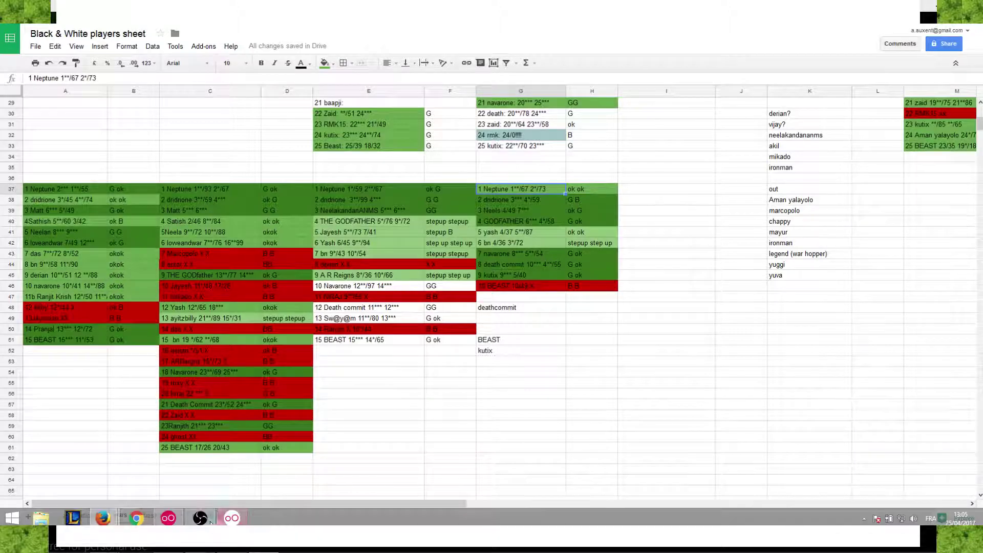
Set the roster members in rows 10 and 6 Out, leaving 13 selected, then return to the players sheet.
click(232, 518)
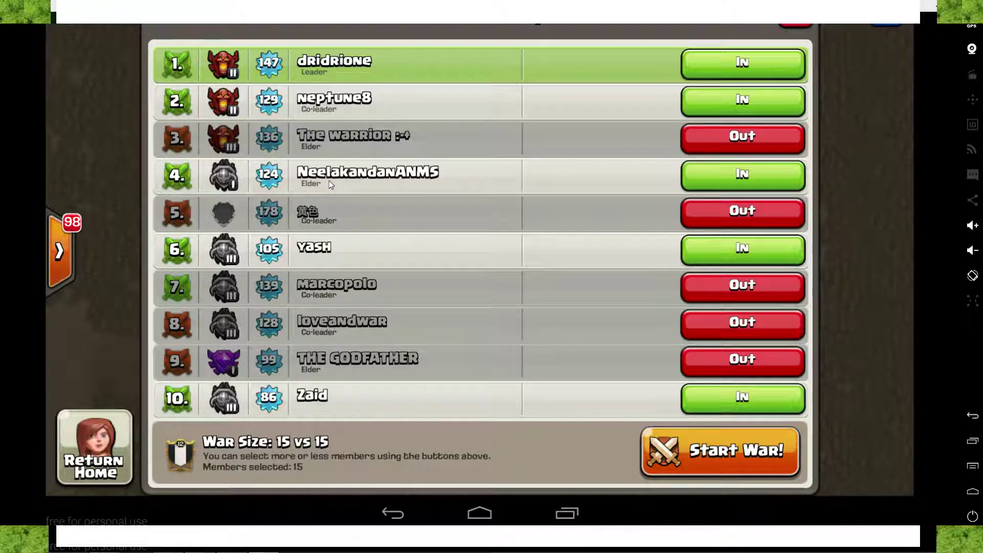
scroll(334, 260, down, 3)
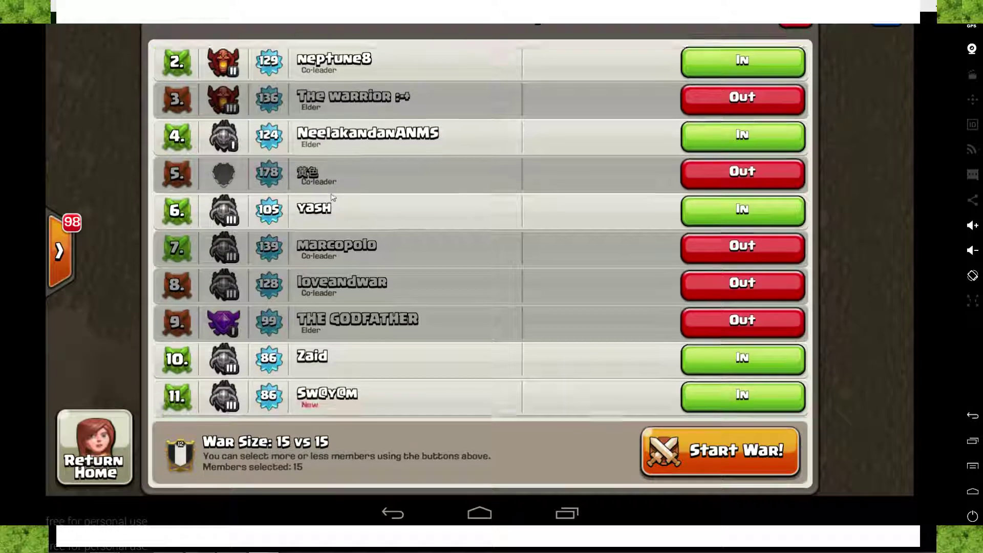
scroll(344, 250, down, 3)
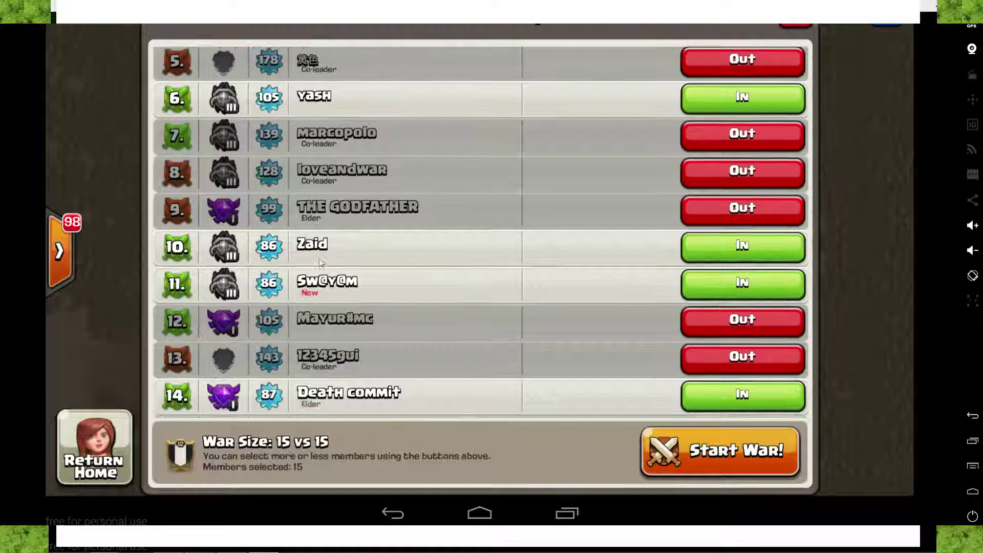
drag(337, 290, 398, 176)
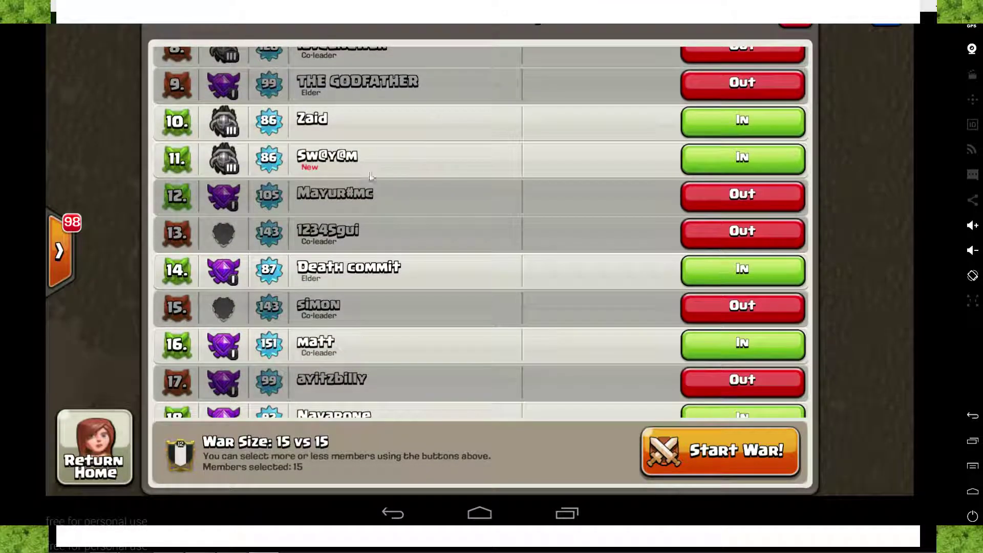
drag(346, 138, 350, 231)
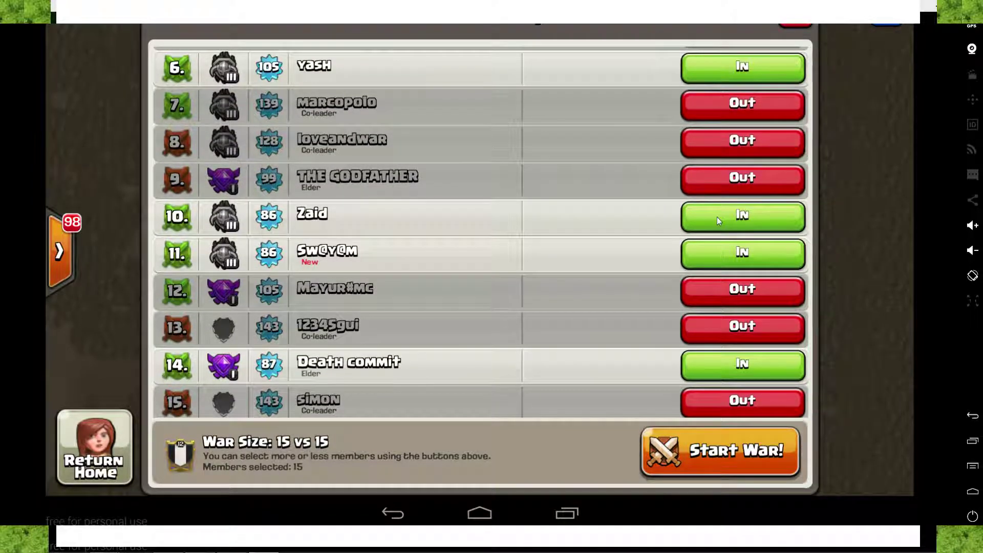
click(717, 216)
drag(635, 148, 560, 176)
click(723, 139)
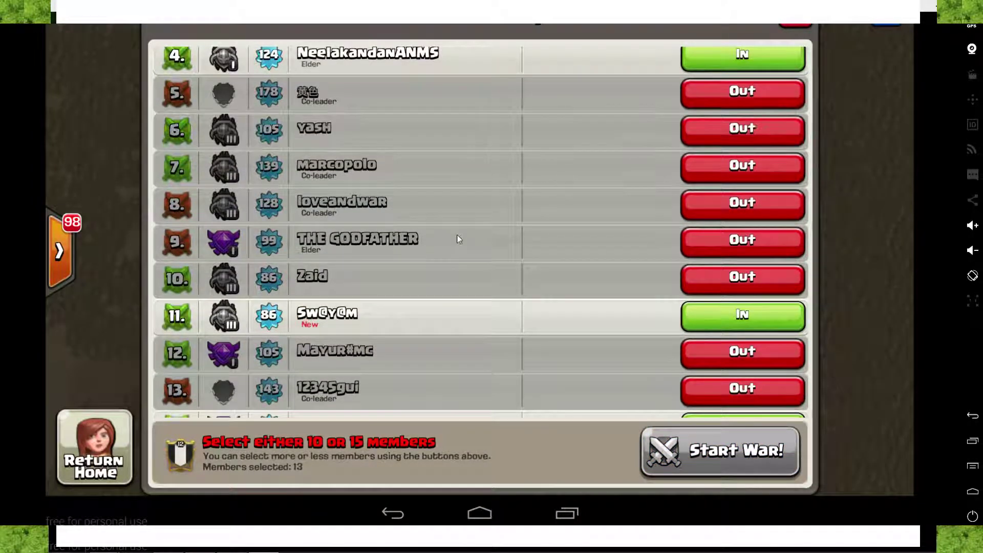
drag(454, 237, 452, 153)
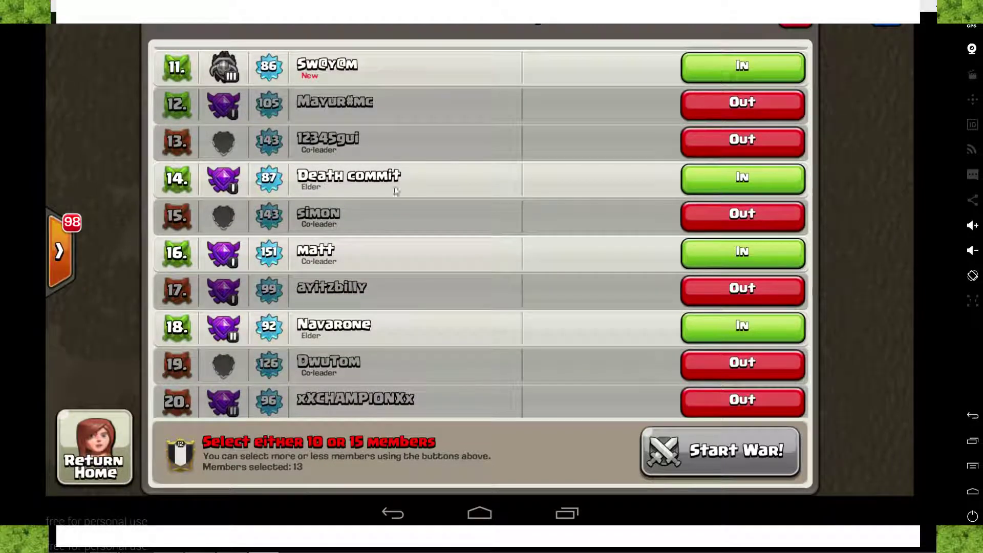
drag(334, 262, 327, 146)
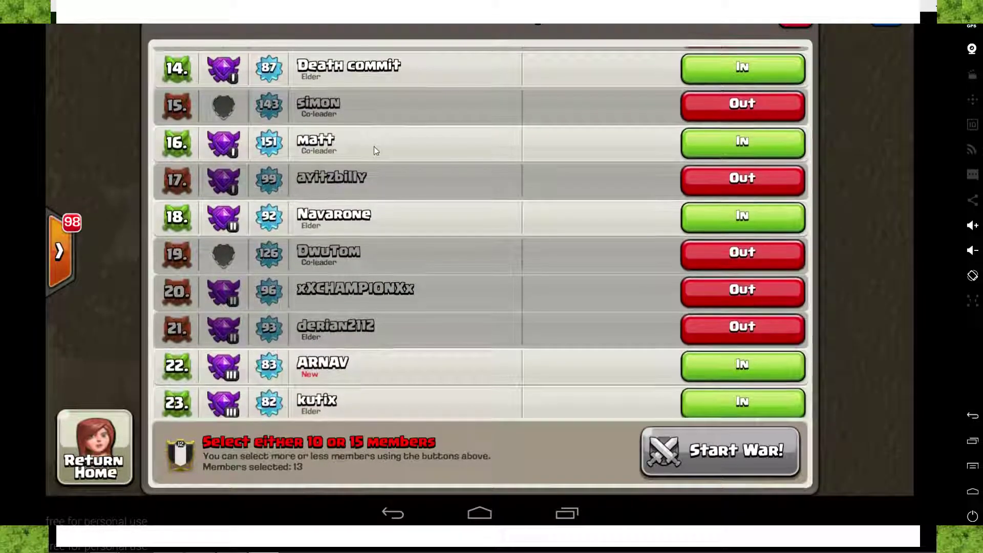
drag(307, 218, 306, 160)
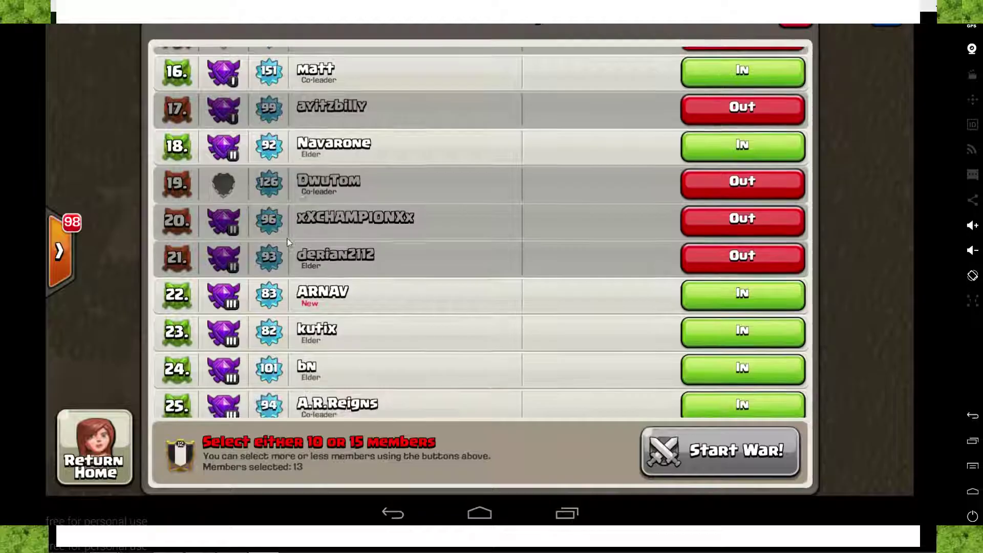
key(alt+Tab)
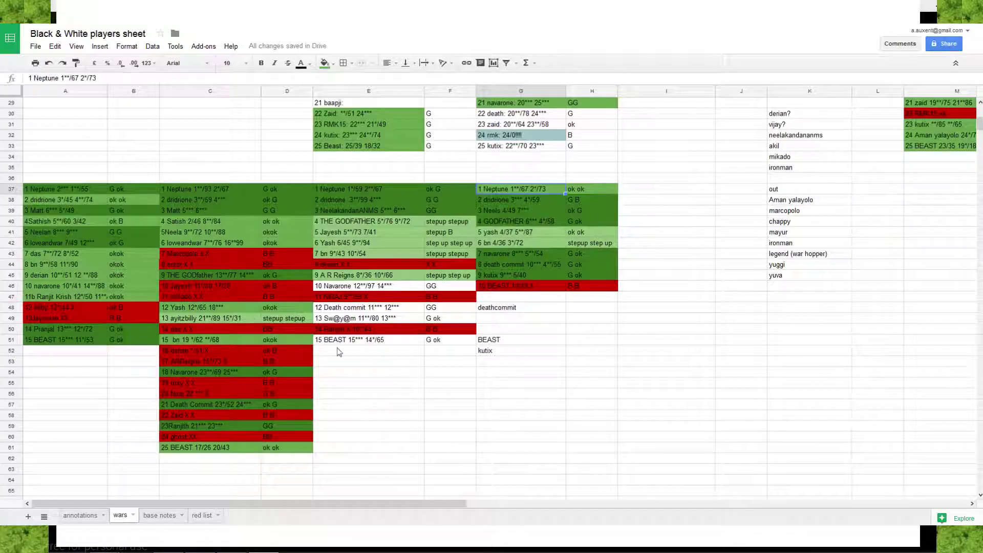
Read the member's war entries in cells E46, C54, A46, W19 and U19 of the performance sheet.
click(345, 288)
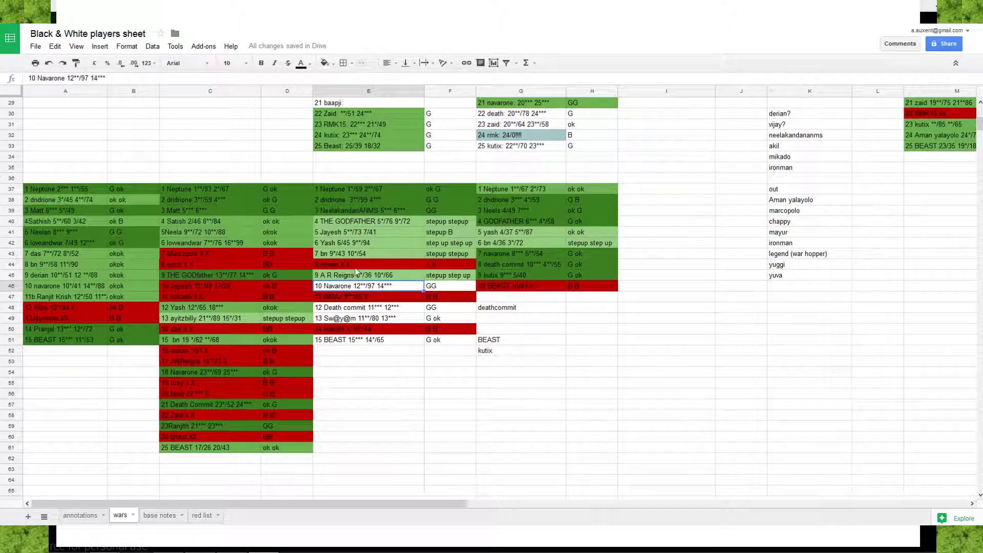
click(186, 374)
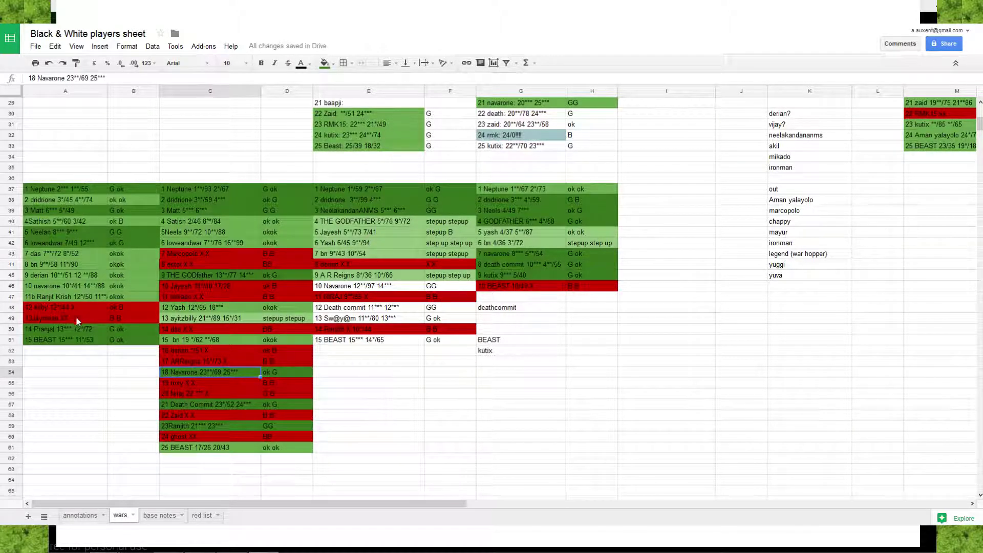
click(45, 285)
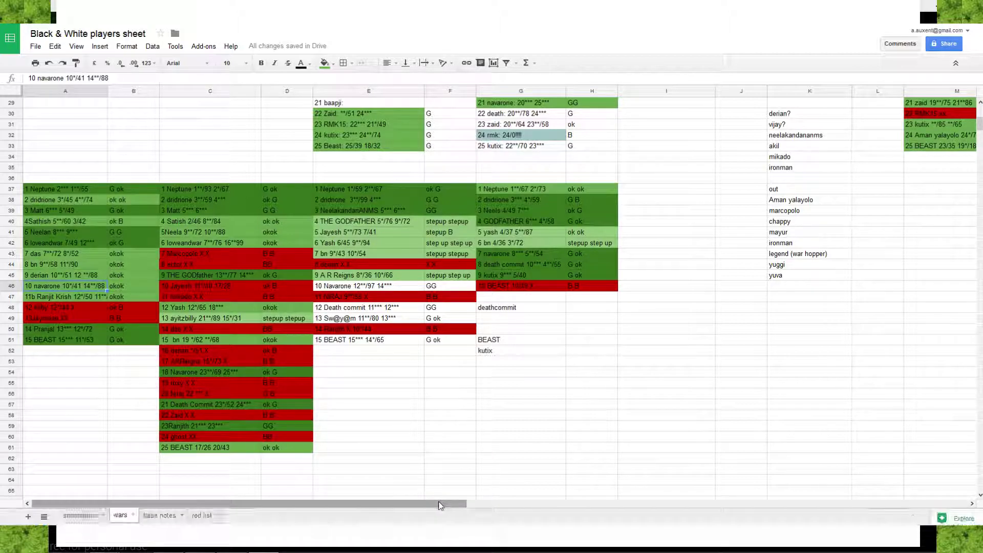
drag(439, 504, 961, 400)
scroll(876, 363, up, 5)
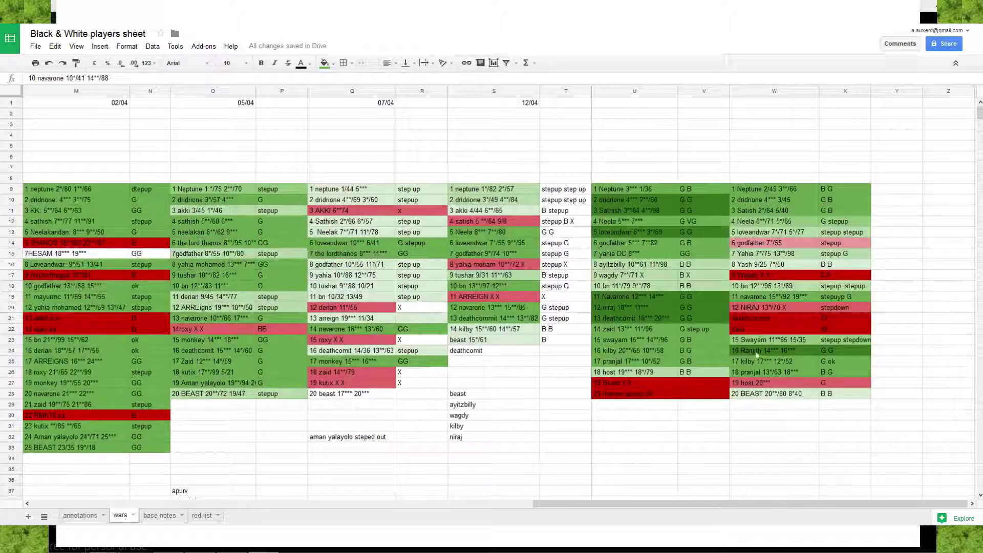
click(754, 298)
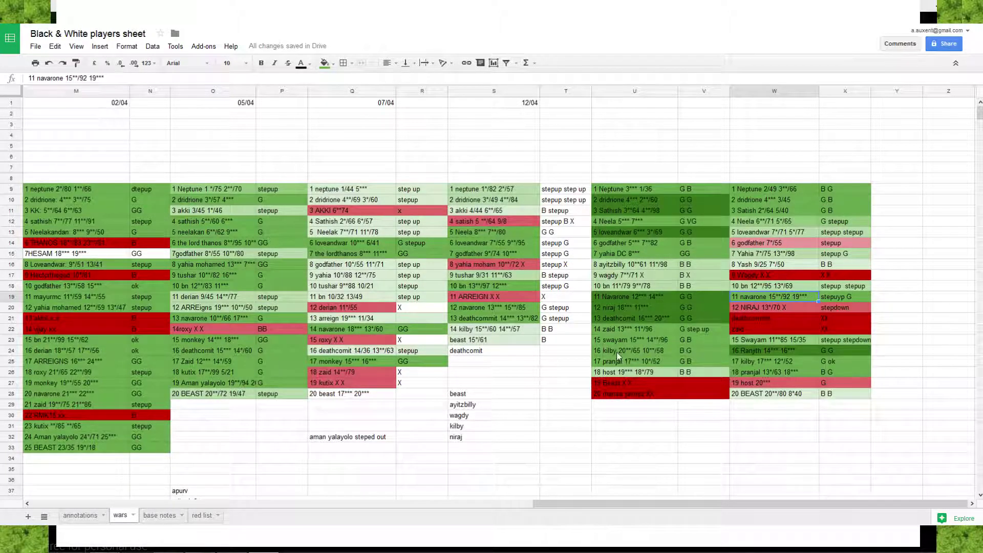
click(620, 295)
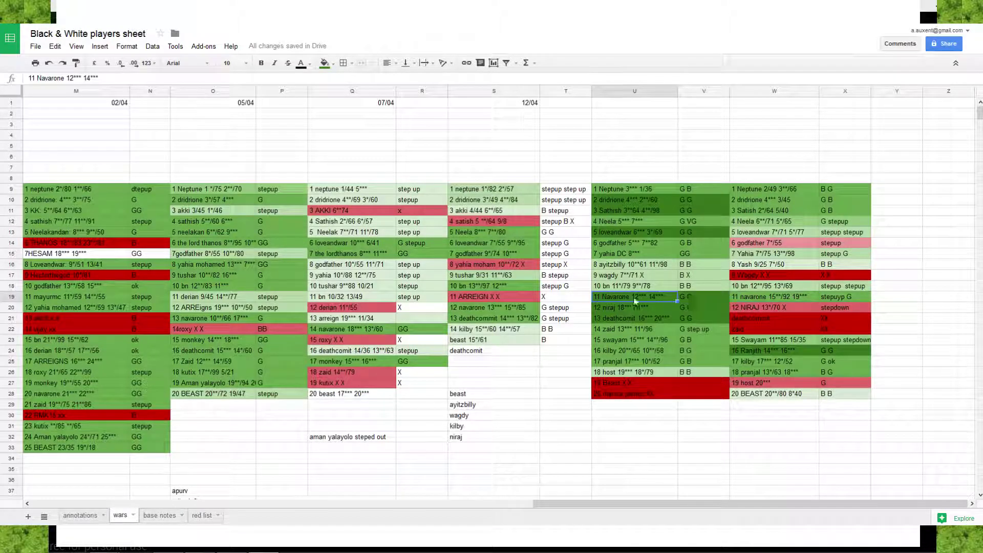
Return to Clash of Clans and scroll the war roster, still at 13 members selected.
key(alt+Tab)
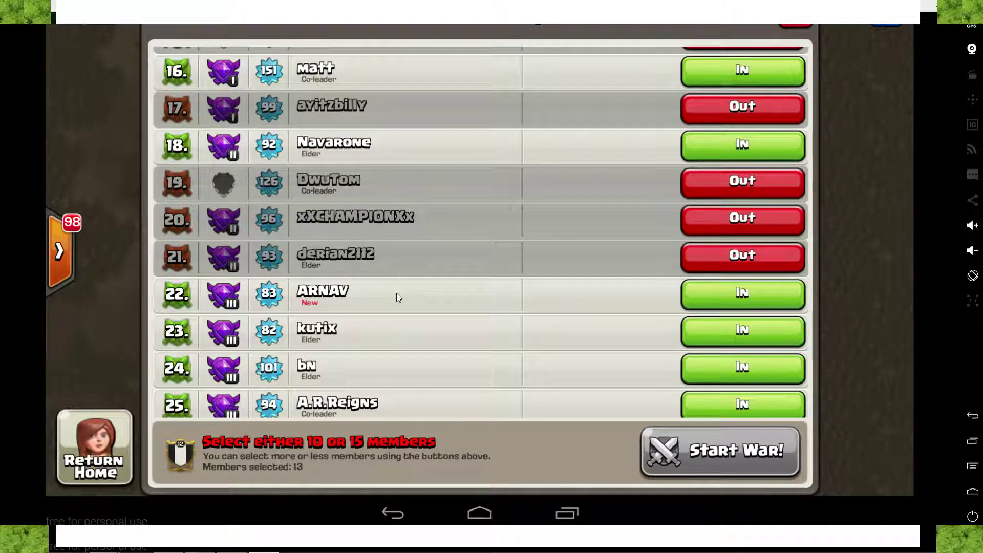
drag(389, 342, 382, 265)
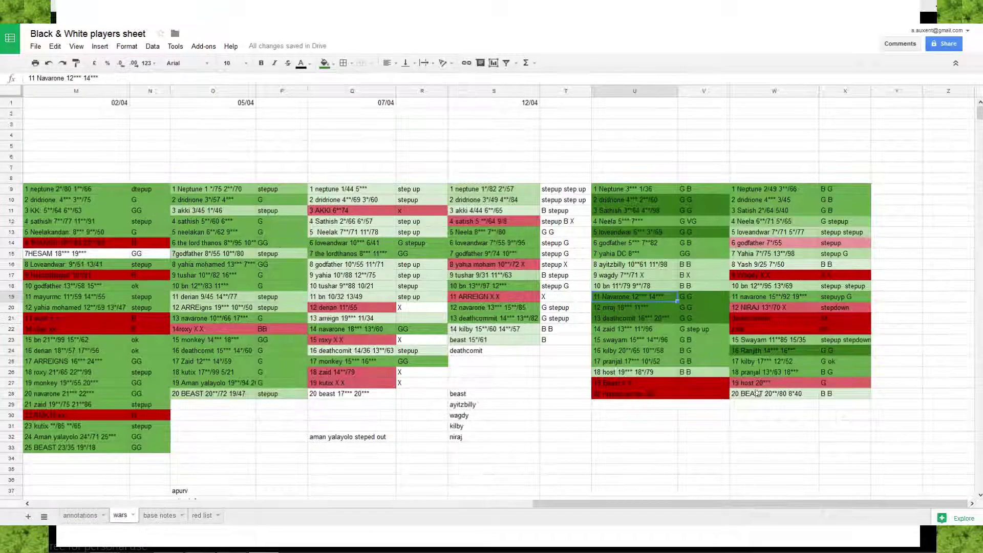
scroll(757, 394, down, 8)
drag(610, 503, 187, 479)
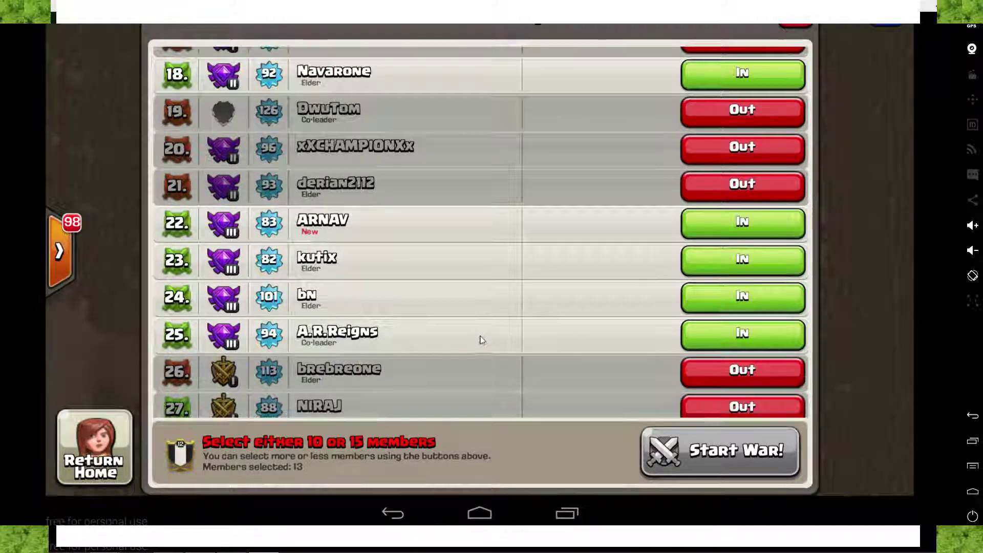
Set the members in rows 10 and 6 back to In, bringing Members selected to 15.
drag(478, 341, 456, 175)
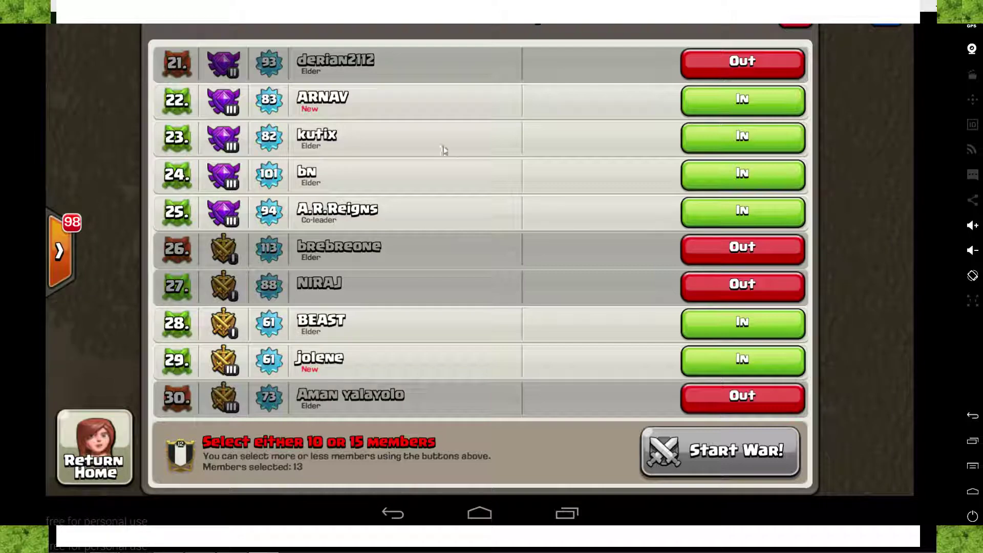
drag(444, 149, 395, 413)
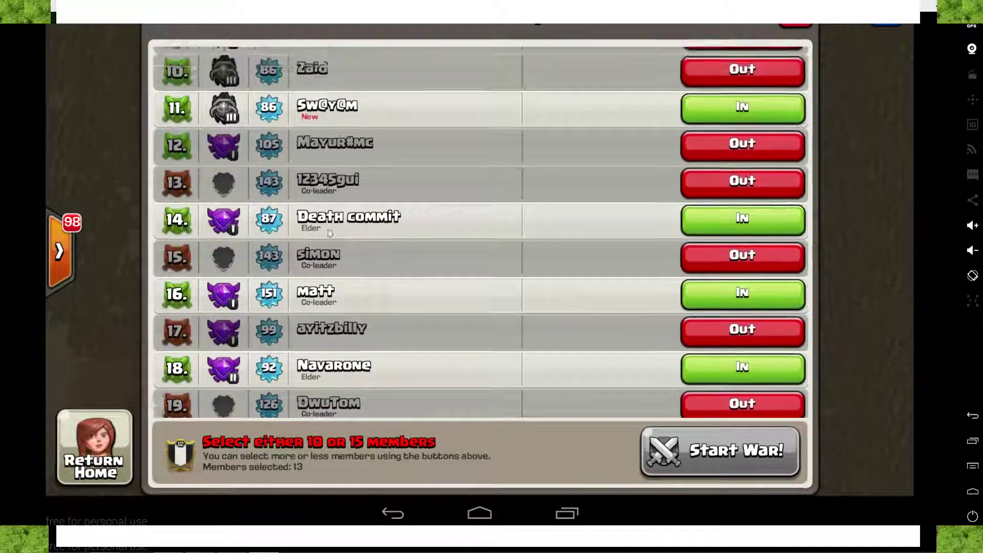
drag(281, 82, 279, 264)
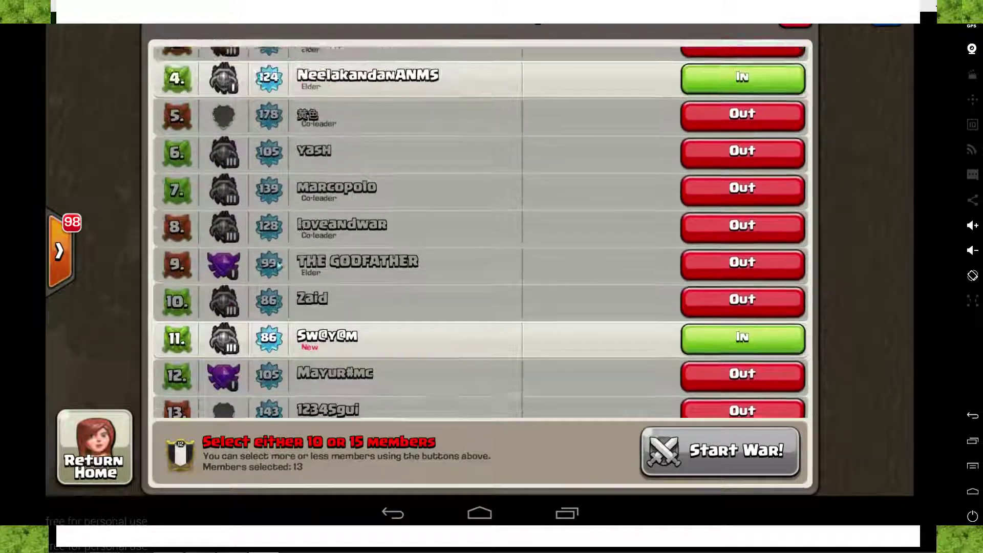
click(715, 322)
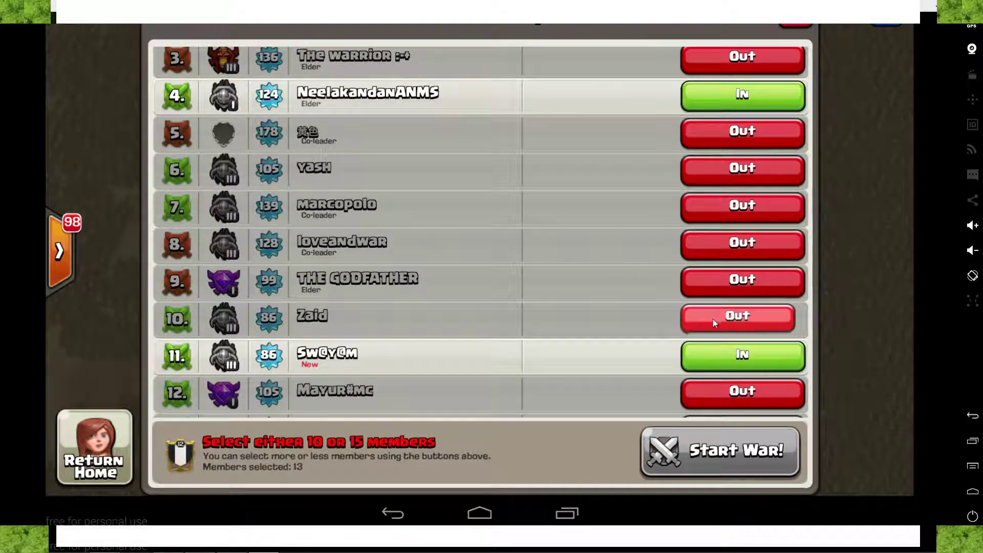
drag(436, 236, 431, 285)
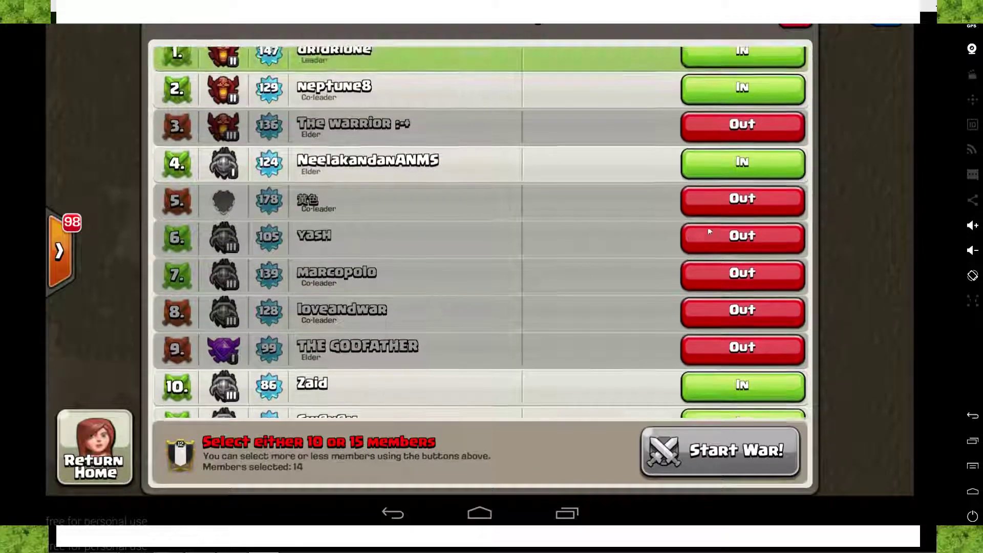
click(712, 231)
drag(436, 339, 356, 147)
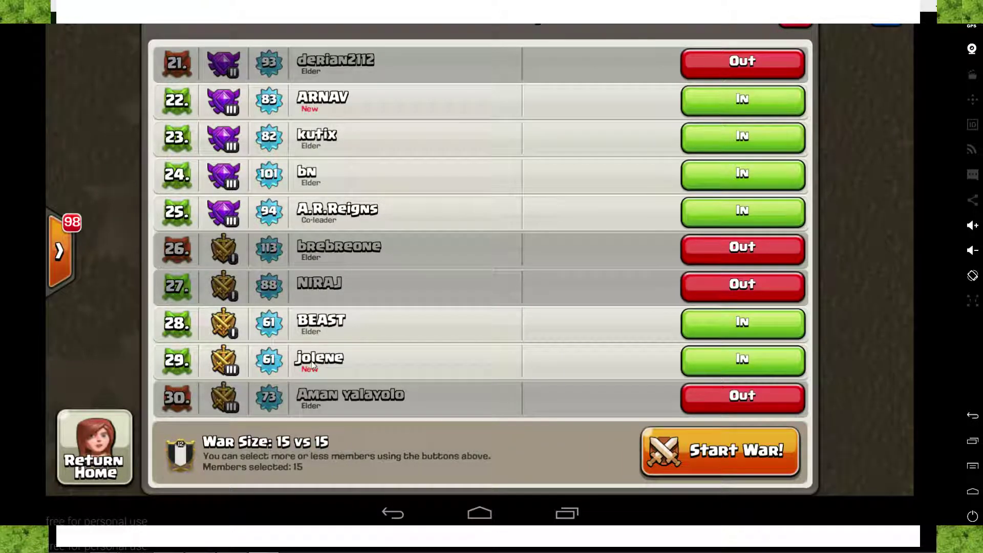
drag(405, 234, 399, 420)
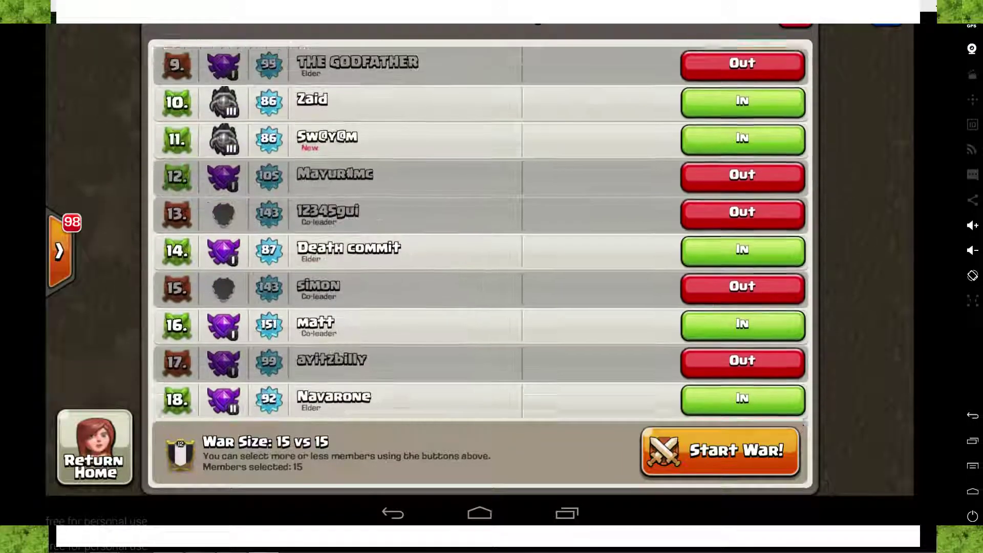
drag(395, 133, 359, 295)
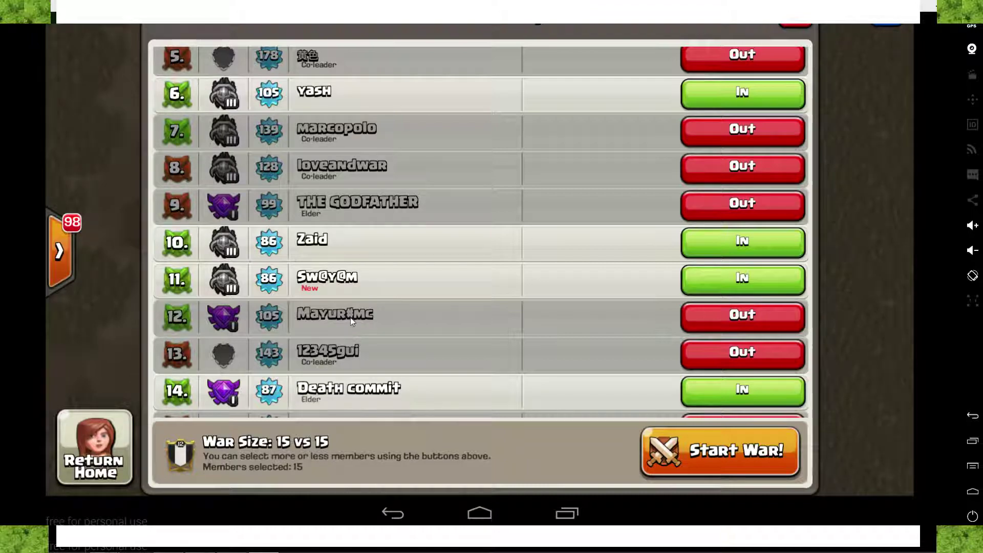
Scroll through the roster to confirm 15 members selected, with rows 6, 10 and 11 In.
drag(349, 318, 353, 77)
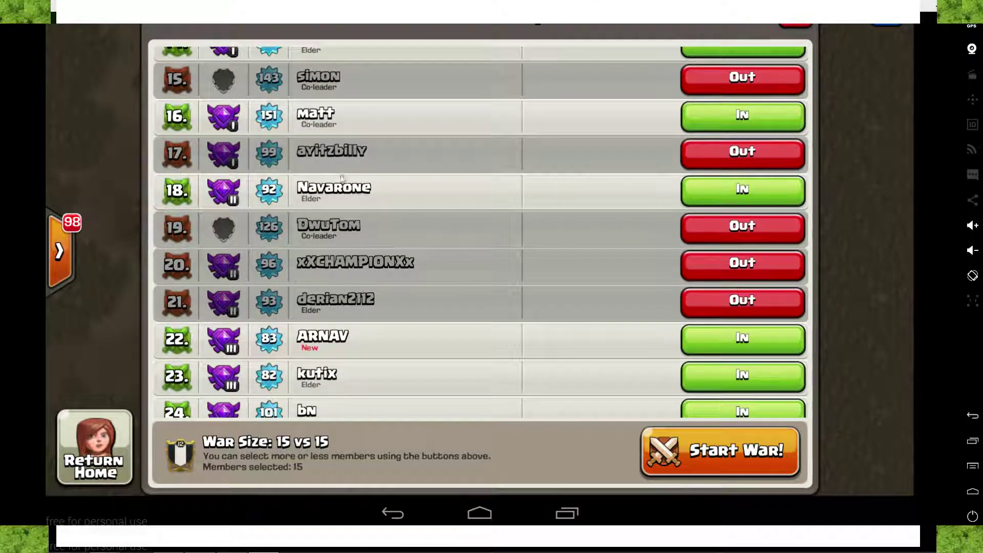
drag(372, 364, 387, 292)
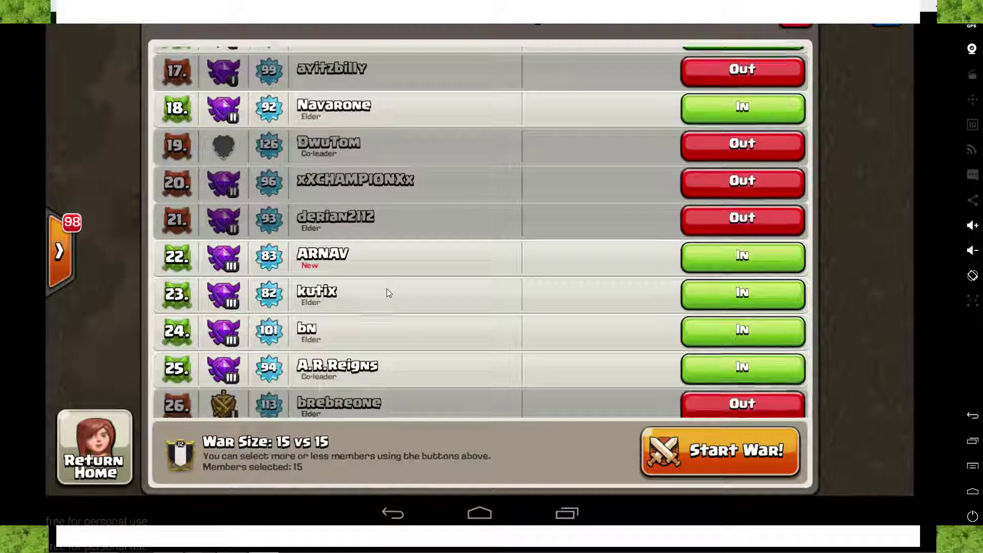
drag(346, 365, 346, 288)
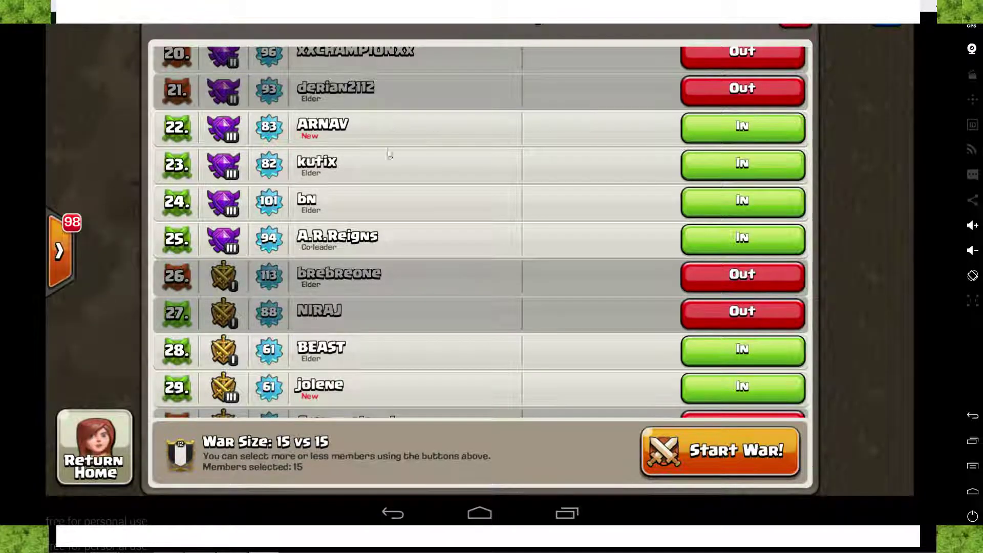
drag(389, 153, 392, 376)
drag(388, 101, 394, 315)
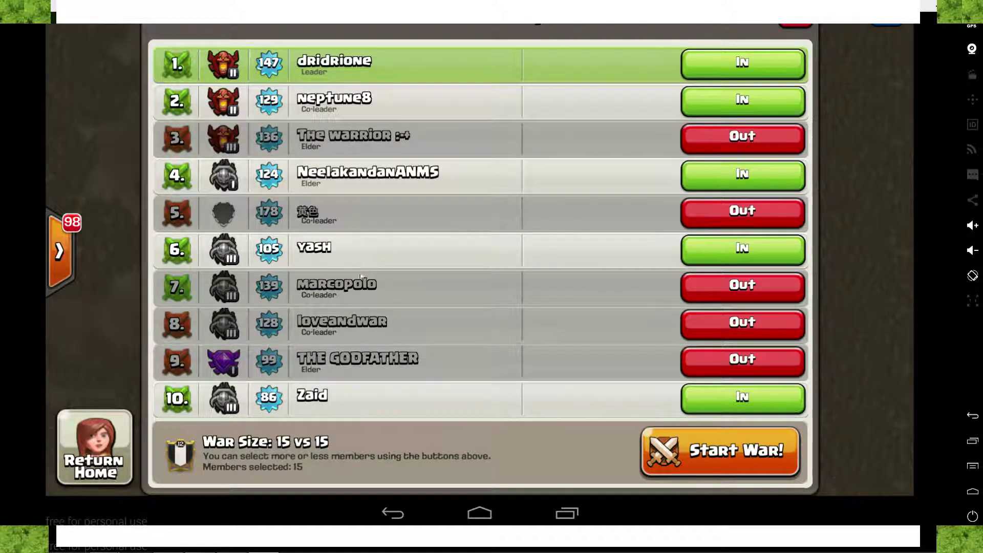
scroll(333, 291, down, 3)
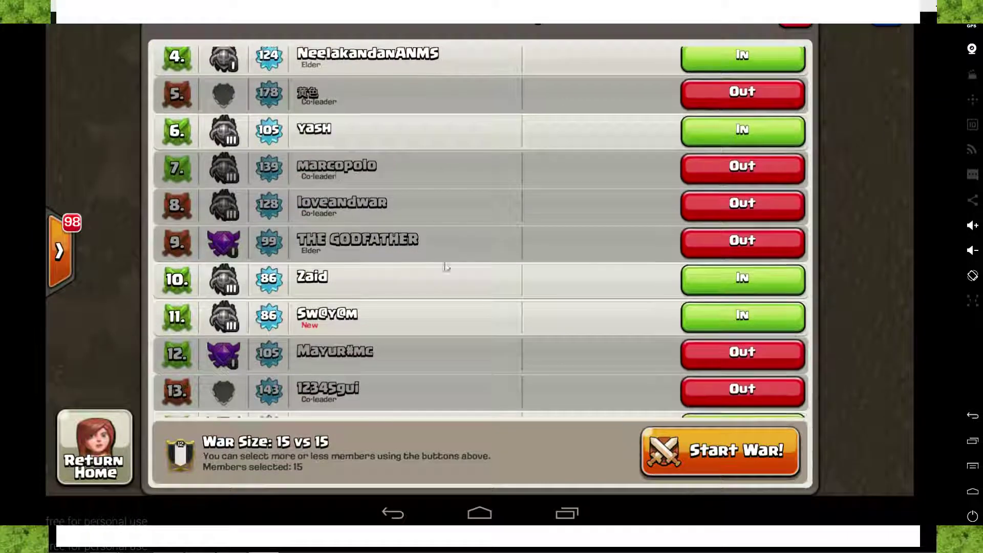